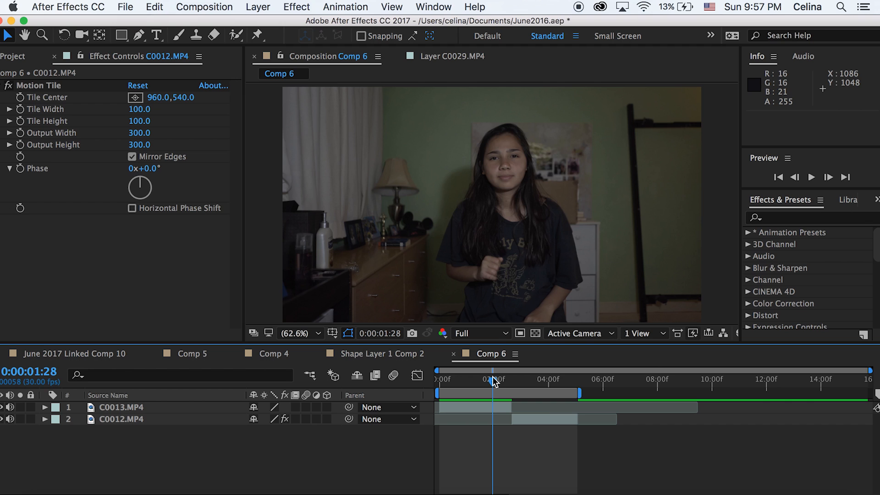
- Preview the cut between the C0013.MP4 and C0012.MP4 clips in Comp 6
{"action": "left_click_drag", "start_coordinate": [493, 380], "coordinate": [519, 377]}
{"action": "key", "text": "space"}
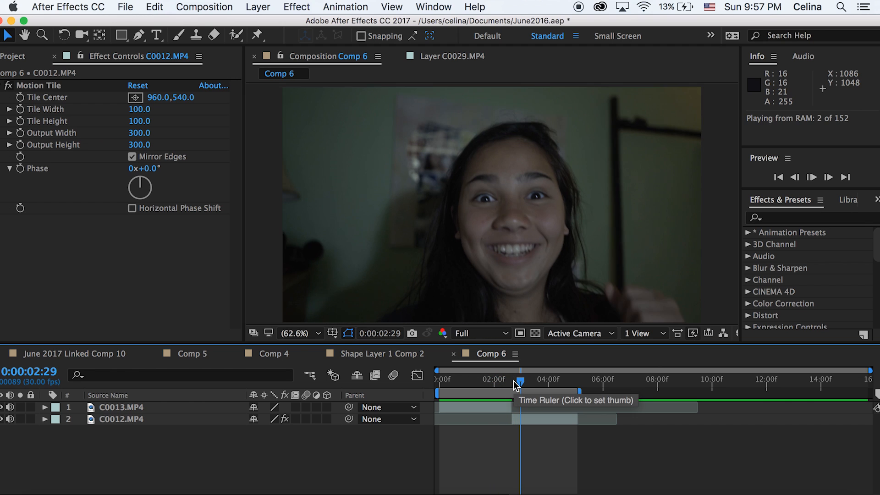
{"action": "left_click", "coordinate": [510, 381]}
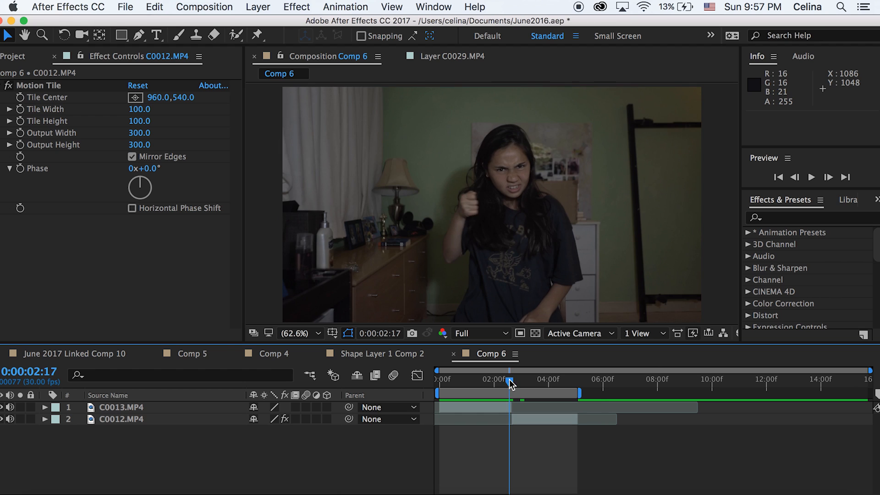
{"action": "key", "text": "space"}
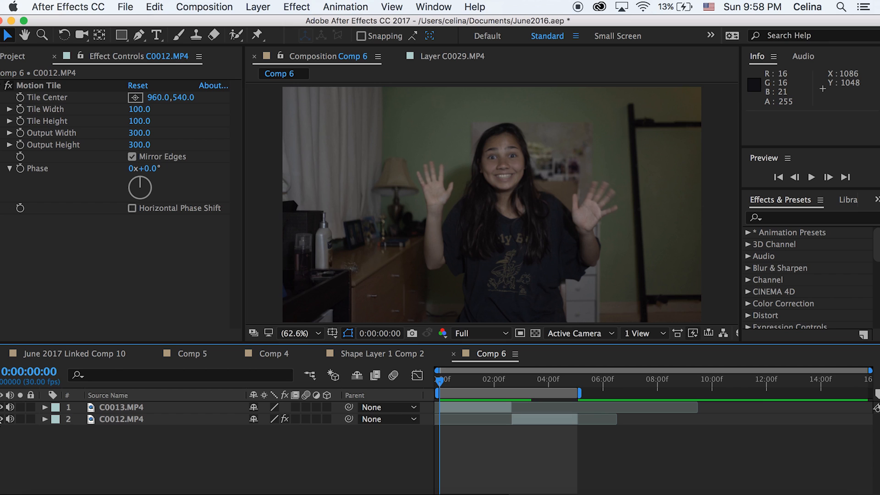
- Hide both video layers and set up the Pen tool with no fill and a white (FFFFFF) stroke
{"action": "left_click", "coordinate": [1, 419]}
{"action": "left_click", "coordinate": [1, 407]}
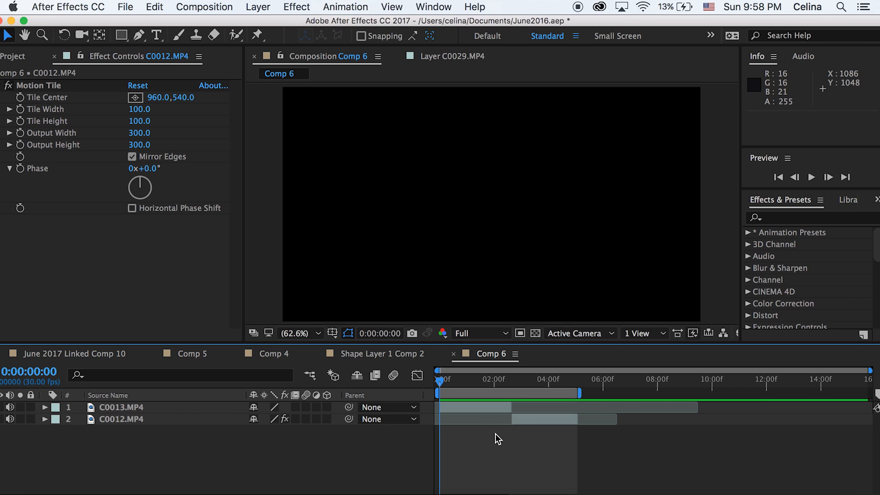
{"action": "left_click", "coordinate": [134, 39]}
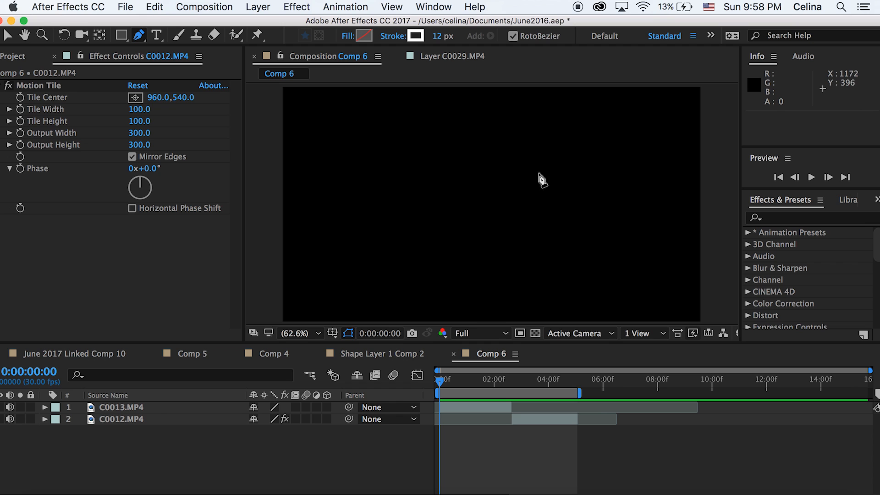
{"action": "left_click", "coordinate": [348, 35]}
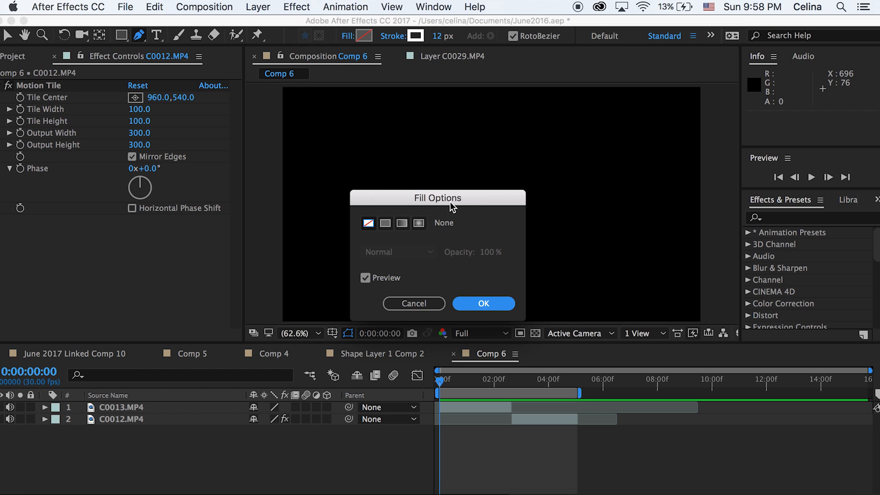
{"action": "left_click", "coordinate": [474, 304]}
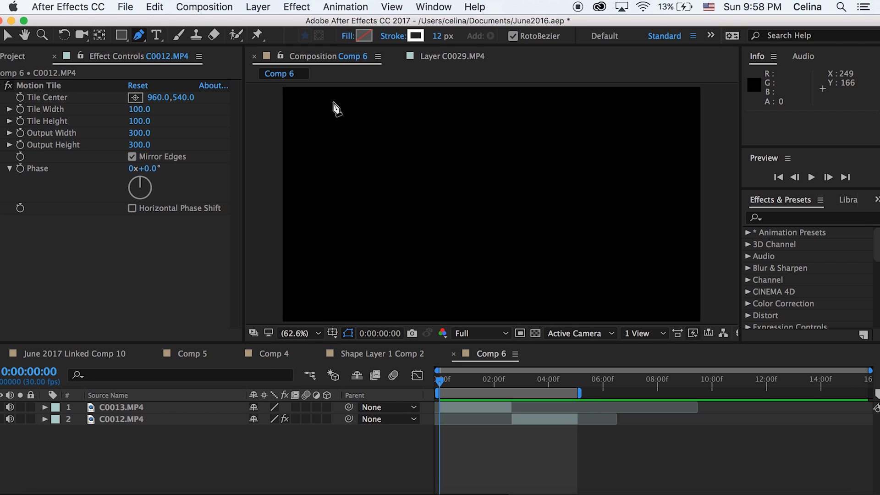
{"action": "left_click", "coordinate": [409, 34]}
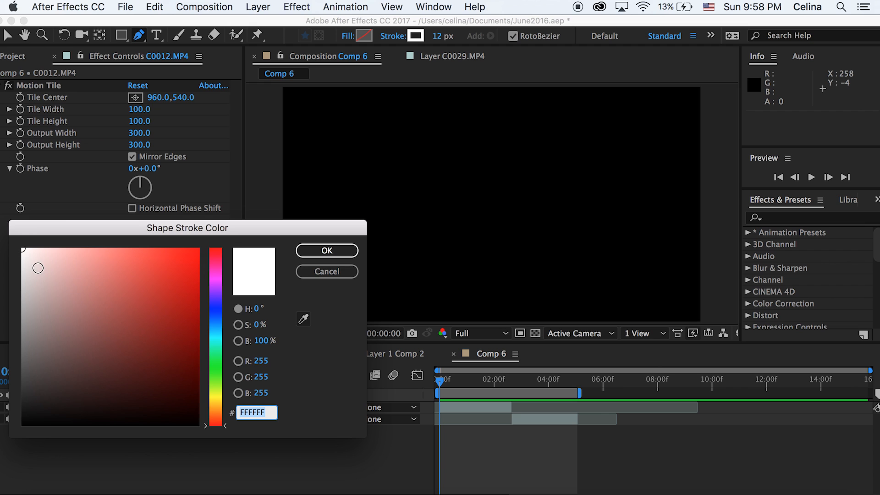
{"action": "left_click", "coordinate": [348, 252]}
- Draw a straight diagonal line on a new shape layer, running from above the frame's centre down toward its lower left
{"action": "left_click", "coordinate": [429, 171]}
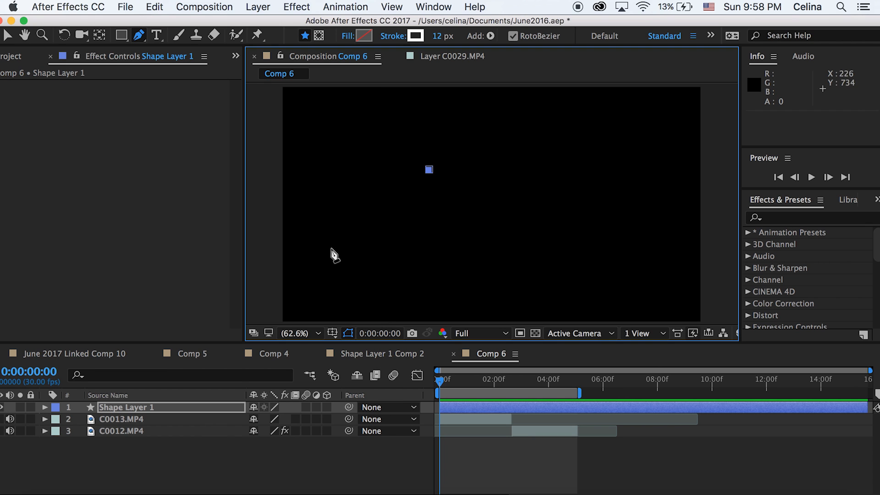
{"action": "left_click", "coordinate": [319, 255]}
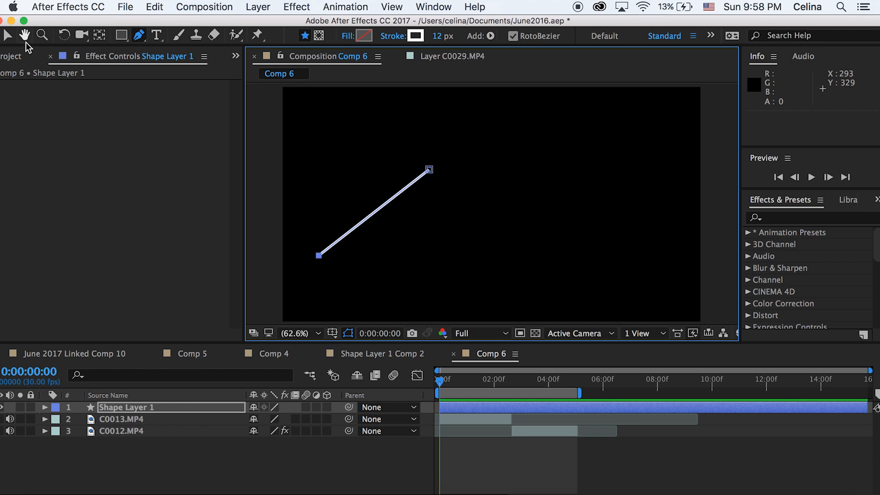
{"action": "left_click", "coordinate": [8, 35]}
- Add a new camera layer to Comp 6 with the offered camera settings
{"action": "left_click", "coordinate": [259, 7]}
{"action": "mouse_move", "coordinate": [275, 23]}
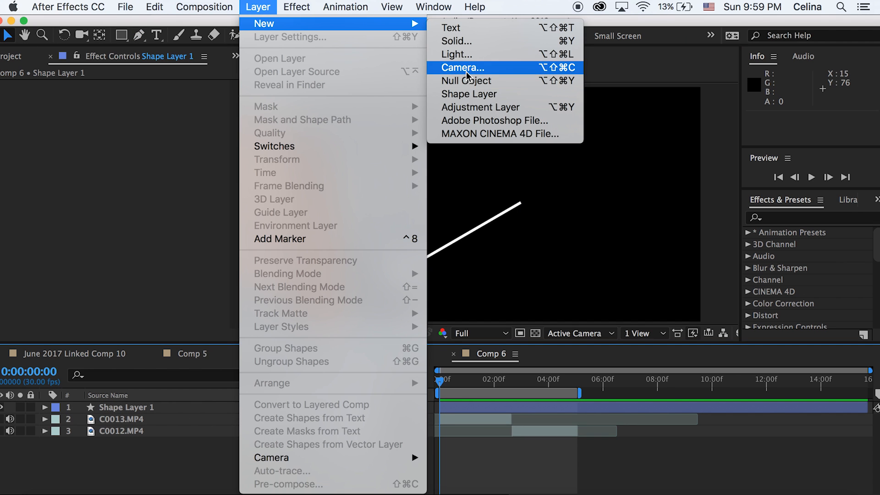
{"action": "left_click", "coordinate": [463, 68]}
{"action": "left_click", "coordinate": [652, 400]}
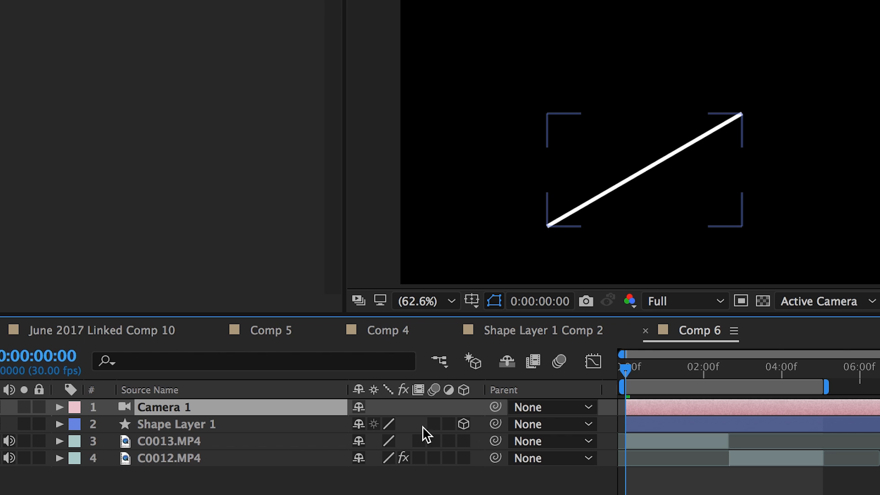
- Rotate Shape Layer 1 in 3D with the Rotation tool so the diagonal line tilts in depth
{"action": "left_click", "coordinate": [196, 424]}
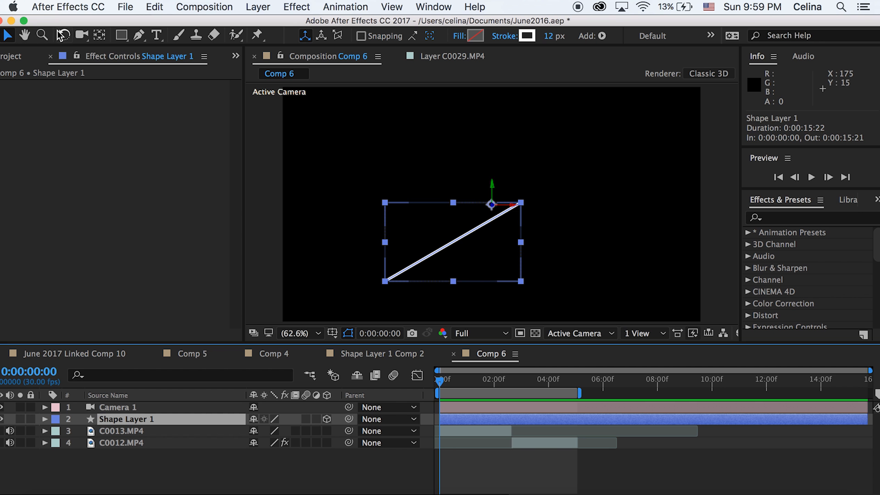
{"action": "left_click", "coordinate": [61, 35]}
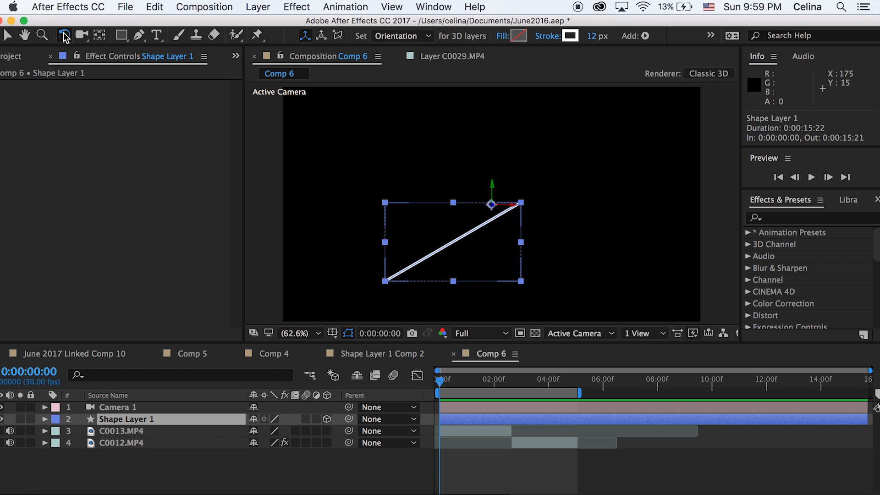
{"action": "left_click", "coordinate": [529, 206]}
{"action": "left_click", "coordinate": [503, 229]}
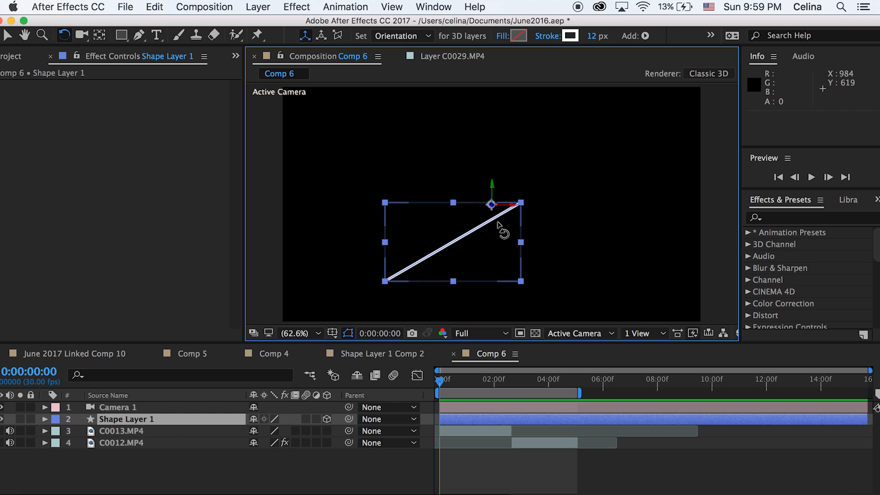
{"action": "mouse_move", "coordinate": [514, 222]}
{"action": "left_mouse_down"}
{"action": "mouse_move", "coordinate": [504, 192]}
{"action": "mouse_move", "coordinate": [521, 194]}
{"action": "mouse_move", "coordinate": [530, 215]}
{"action": "mouse_move", "coordinate": [520, 236]}
{"action": "mouse_move", "coordinate": [525, 228]}
{"action": "left_mouse_up"}
{"action": "left_click", "coordinate": [486, 470]}
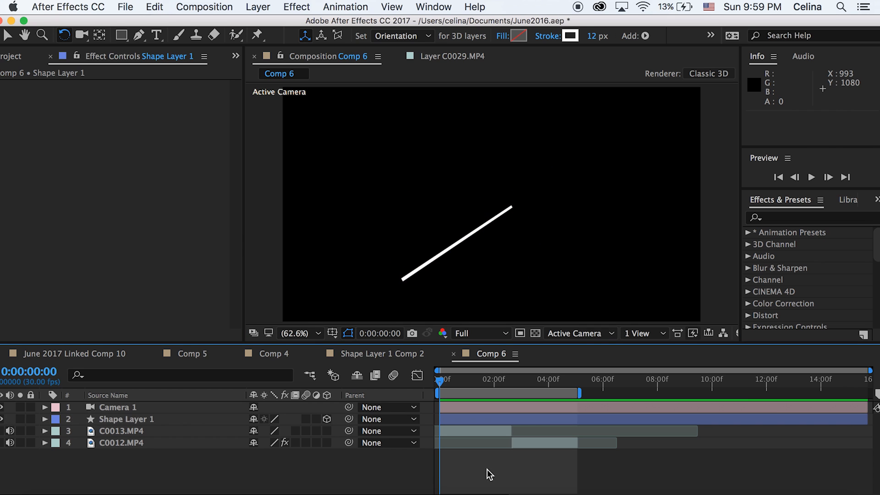
- Pre-compose Shape Layer 1 as "Shape Layer 1 Comp 3", moving all attributes into it and opening the new composition
{"action": "left_click", "coordinate": [133, 419]}
{"action": "right_click", "coordinate": [133, 419]}
{"action": "scroll", "coordinate": [209, 439], "scroll_direction": "down", "scroll_amount": 10}
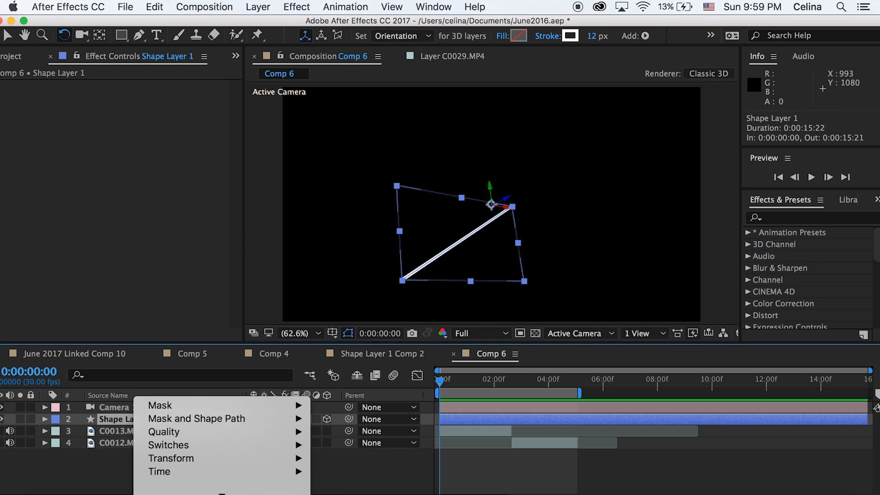
{"action": "left_click", "coordinate": [190, 388]}
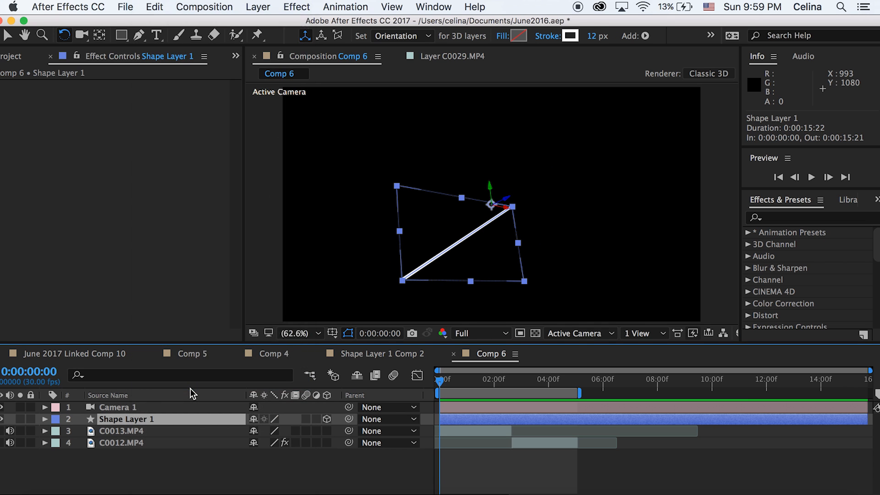
{"action": "left_click", "coordinate": [549, 329]}
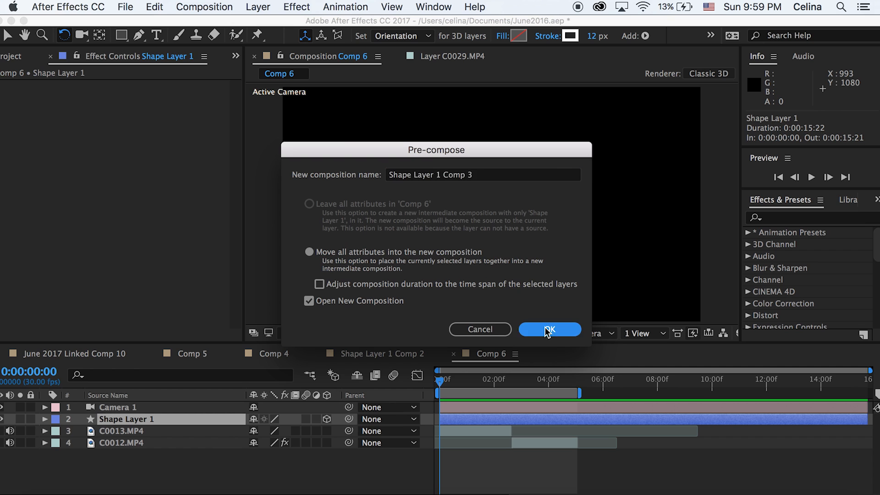
- Draw a second line on its own shape layer from the diagonal's upper end out to the left, forming a narrow wedge
{"action": "left_click", "coordinate": [139, 34]}
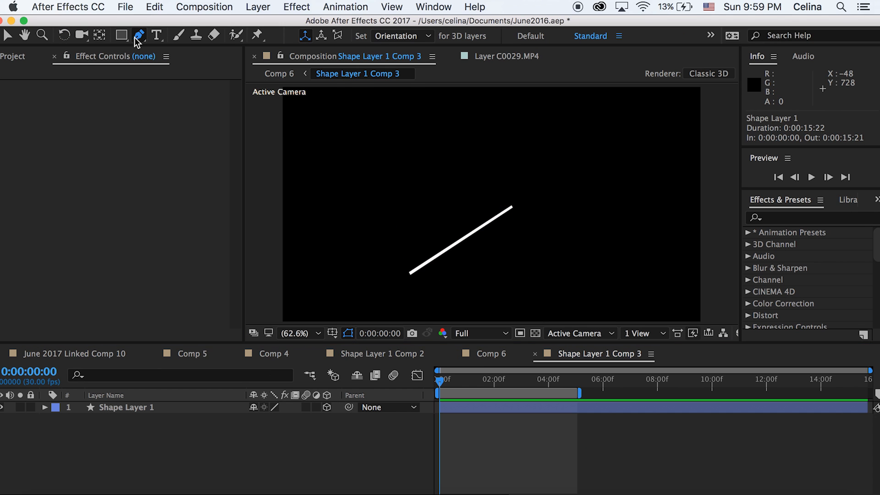
{"action": "left_click", "coordinate": [509, 205]}
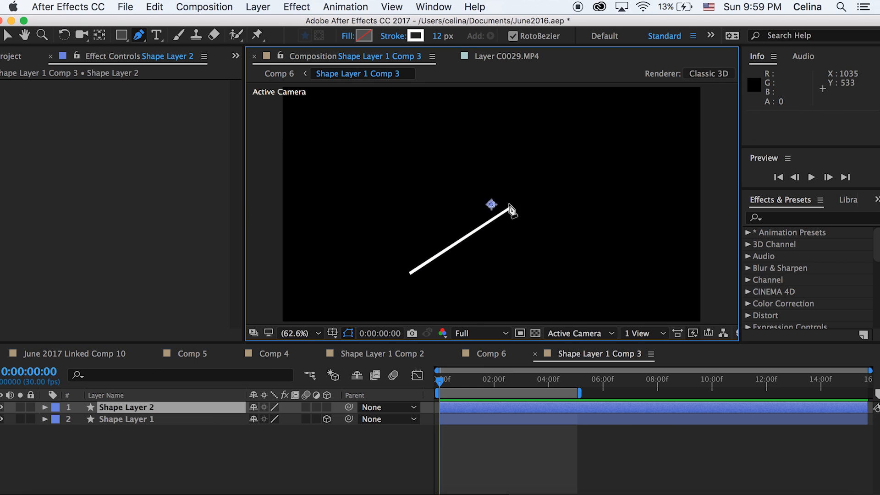
{"action": "left_click", "coordinate": [375, 220]}
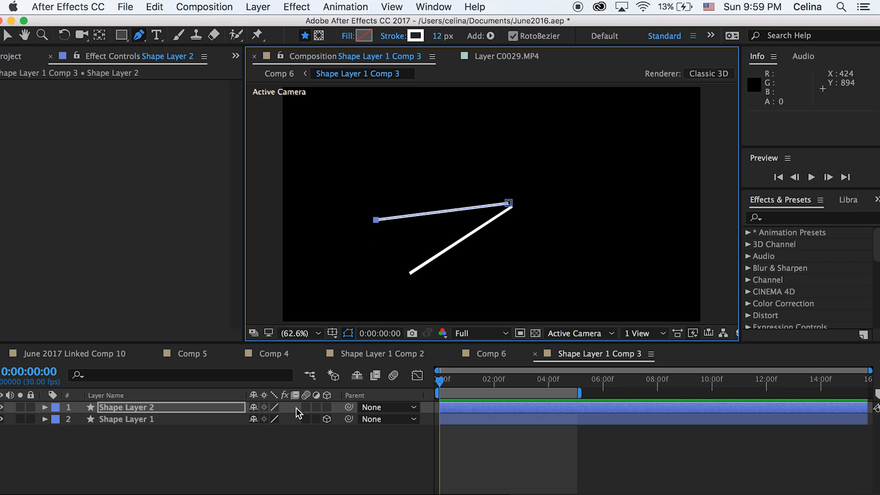
{"action": "left_click", "coordinate": [216, 464]}
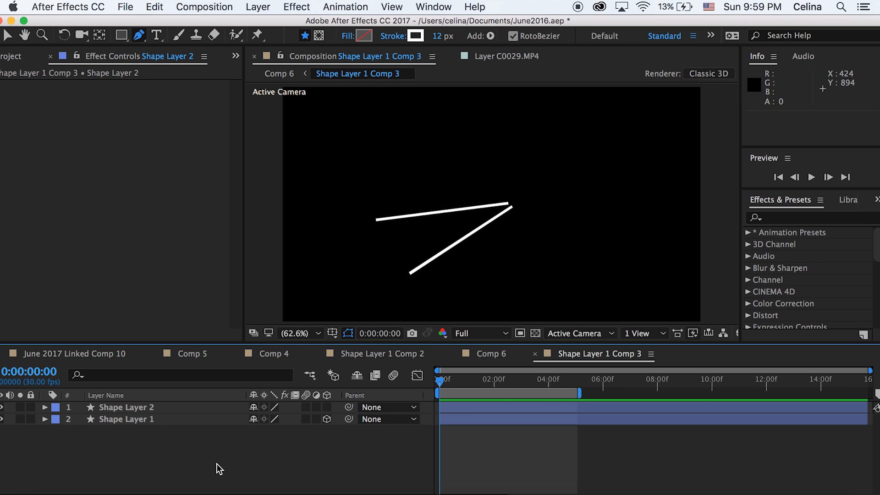
- Draw a short connecting line between the two long lines near their meeting point, undoing the extra curved segment
{"action": "left_click", "coordinate": [476, 211]}
{"action": "left_click", "coordinate": [478, 224]}
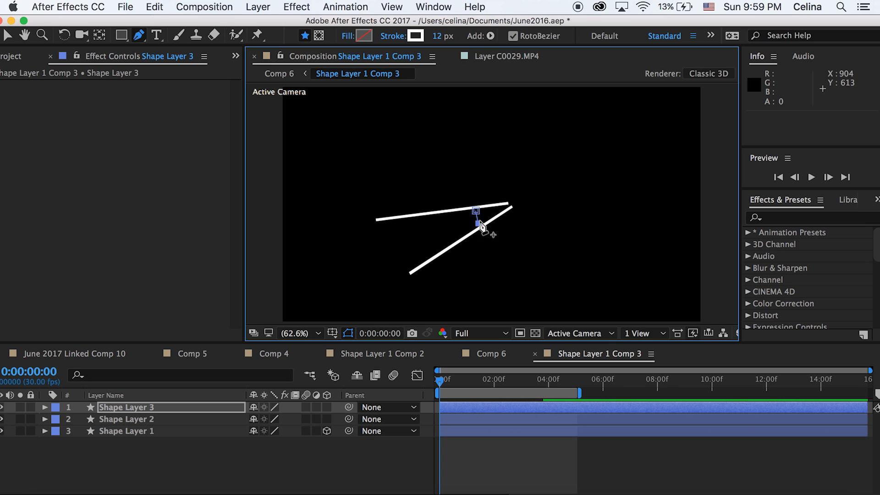
{"action": "left_click_drag", "start_coordinate": [476, 210], "coordinate": [448, 223]}
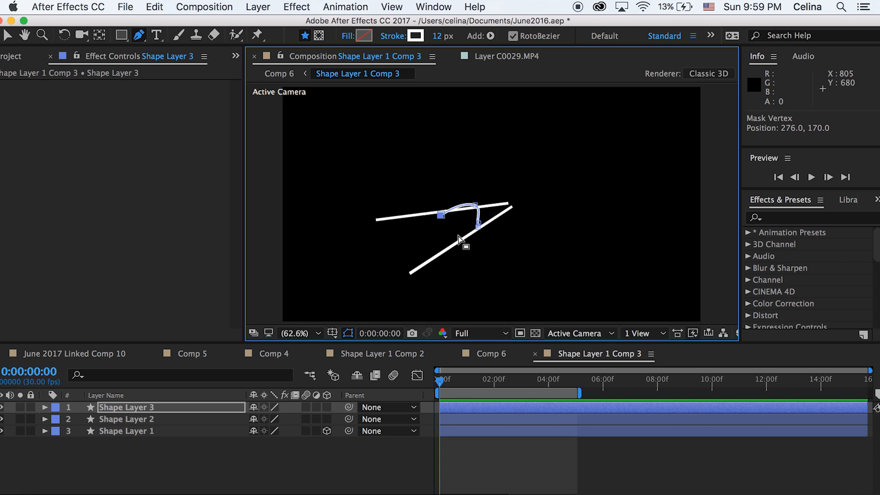
{"action": "key", "text": "cmd+z"}
{"action": "left_click", "coordinate": [455, 457]}
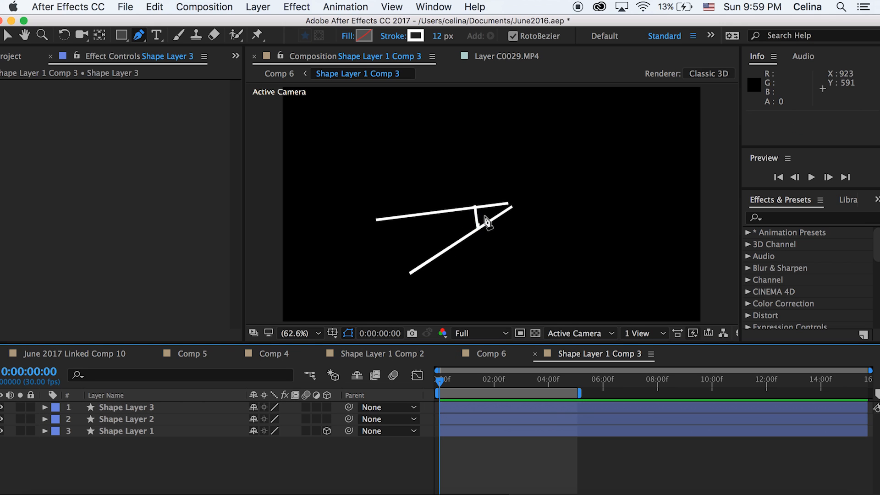
- Draw a second connecting line left of the first rung on a new shape layer, adjusting its lower end to meet the diagonal
{"action": "left_click", "coordinate": [455, 212]}
{"action": "left_click", "coordinate": [463, 242]}
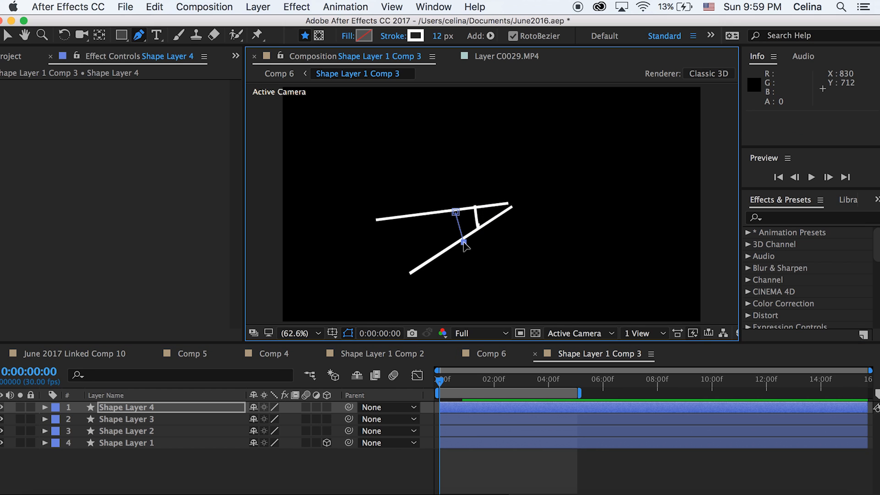
{"action": "left_click_drag", "start_coordinate": [463, 242], "coordinate": [461, 238]}
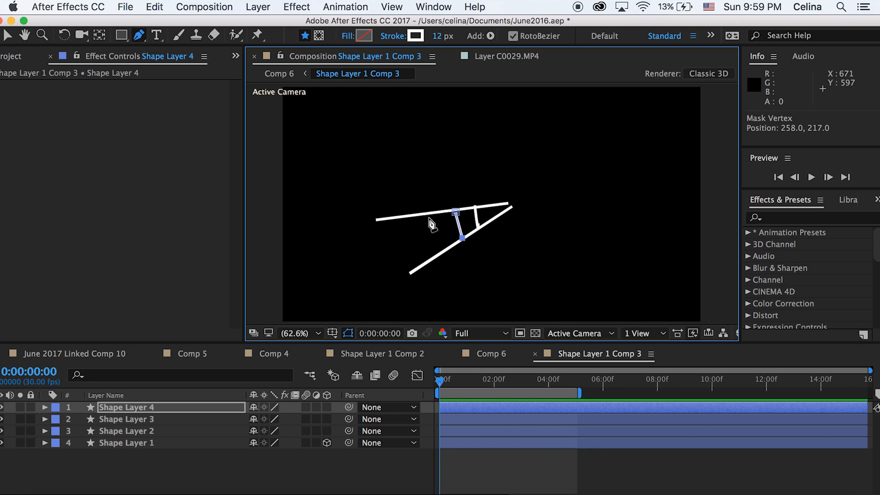
{"action": "left_click", "coordinate": [483, 473]}
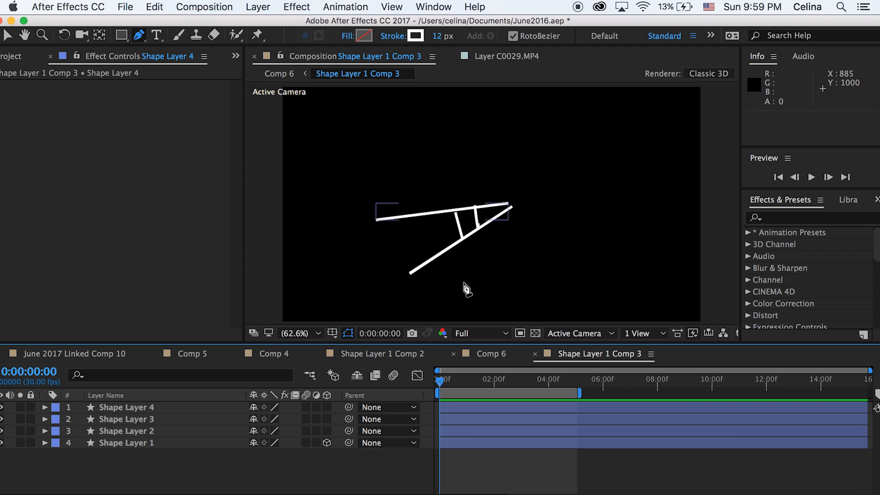
- Draw a third, longer connecting line between the two long lines, left of the second rung, on a new shape layer
{"action": "left_click", "coordinate": [436, 212]}
{"action": "left_click", "coordinate": [443, 245]}
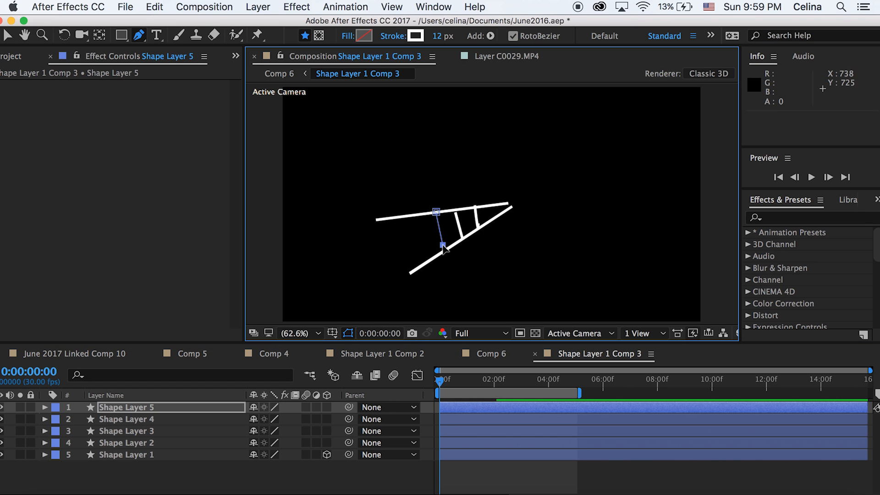
{"action": "left_click", "coordinate": [464, 472]}
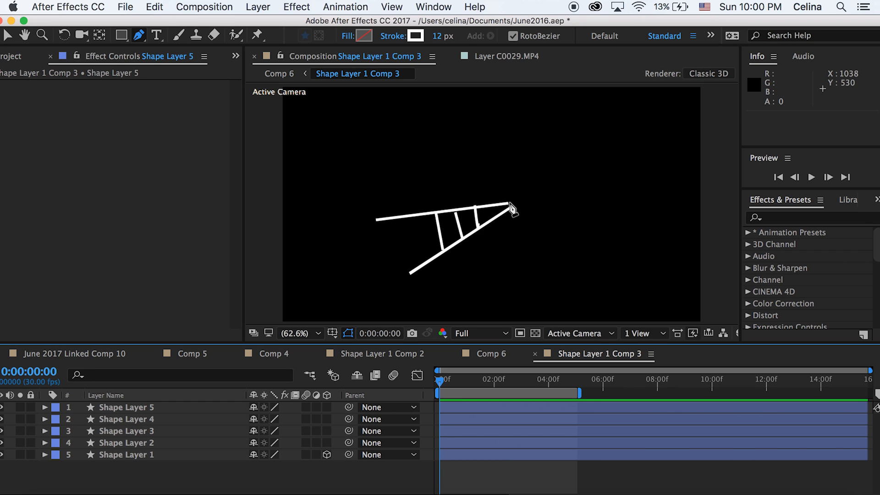
{"action": "left_click", "coordinate": [174, 408]}
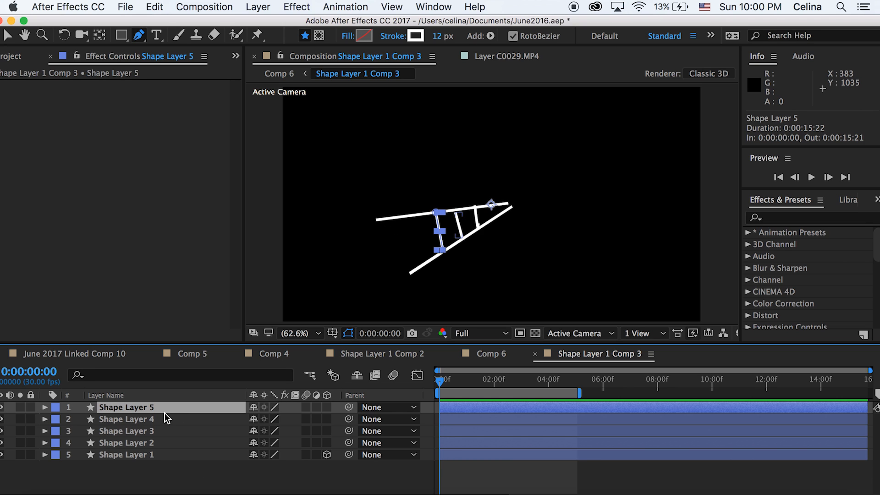
{"action": "left_click", "coordinate": [227, 480]}
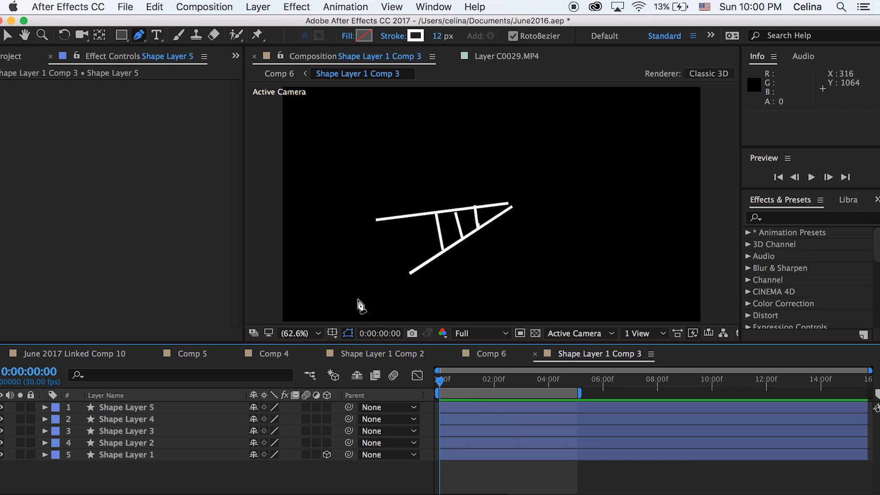
{"action": "left_click", "coordinate": [146, 404]}
{"action": "left_click", "coordinate": [131, 453], "text": "shift"}
{"action": "left_click", "coordinate": [204, 466]}
{"action": "left_click", "coordinate": [155, 406]}
{"action": "left_click", "coordinate": [147, 419]}
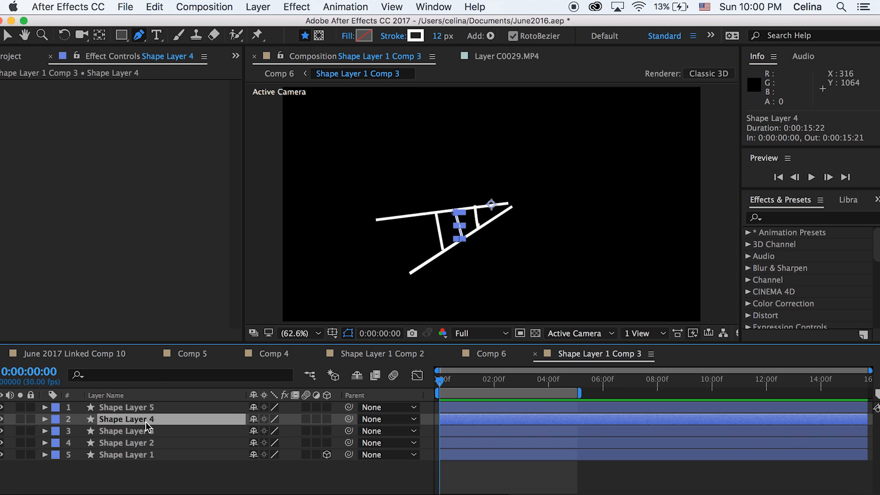
- Draw a long straight line on a new shape layer from the wedge's tip out to the upper left
{"action": "left_click", "coordinate": [138, 467]}
{"action": "left_click", "coordinate": [511, 204]}
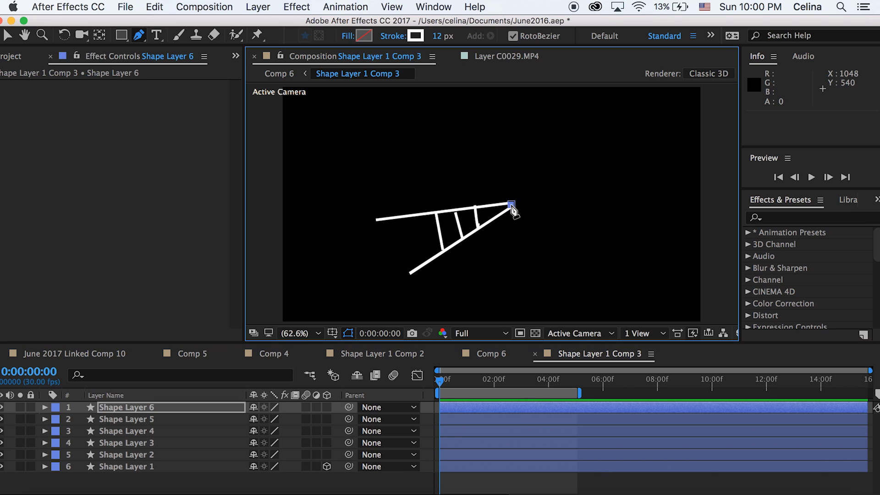
{"action": "left_click_drag", "start_coordinate": [348, 160], "coordinate": [332, 170]}
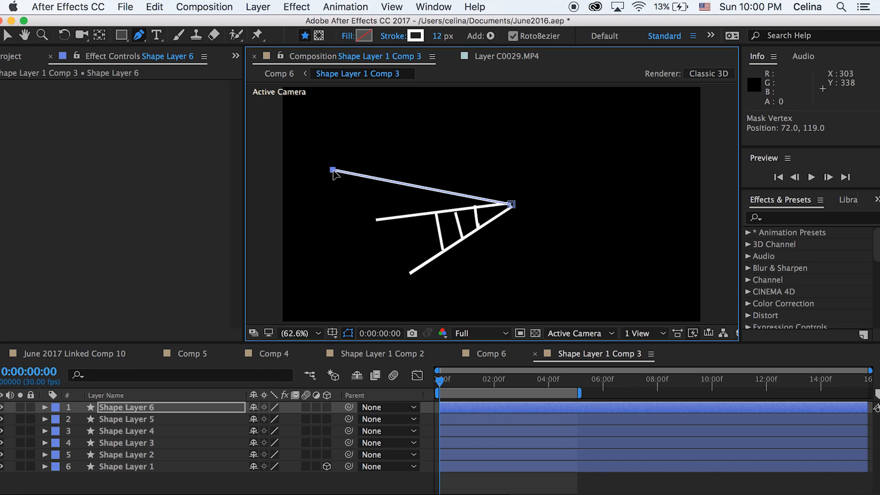
- Draw a short connecting line between the upper and middle long lines near the tip, on a new shape layer
{"action": "left_click", "coordinate": [454, 194]}
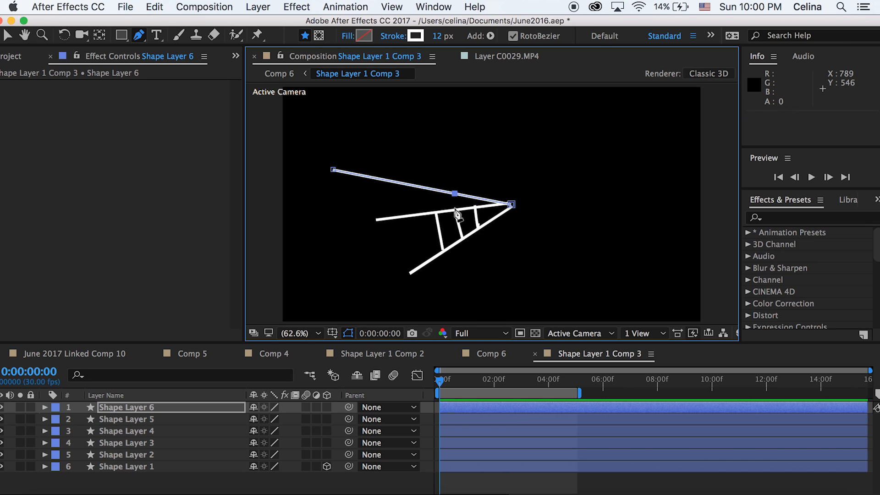
{"action": "left_click", "coordinate": [455, 210]}
{"action": "left_click", "coordinate": [476, 481]}
{"action": "left_click", "coordinate": [456, 193]}
{"action": "left_click", "coordinate": [455, 212]}
{"action": "left_click", "coordinate": [459, 488]}
- Draw a longer connecting line on a new shape layer from the upper line across the middle one toward the lower diagonal
{"action": "left_click", "coordinate": [423, 187]}
{"action": "left_click", "coordinate": [429, 254]}
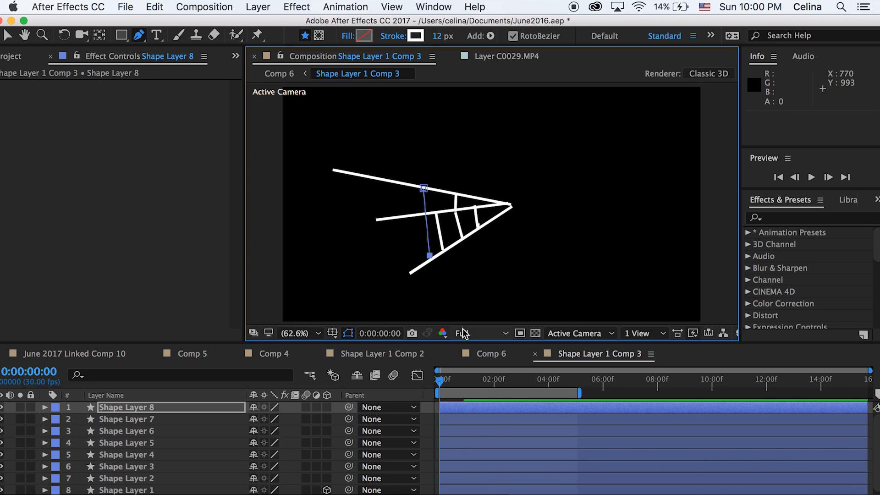
{"action": "left_click", "coordinate": [464, 489]}
- Draw the outermost connecting line from the upper line to near the lower diagonal's outer end, within Shape Layer 4
{"action": "scroll", "coordinate": [462, 447], "scroll_direction": "down", "scroll_amount": 1}
{"action": "left_click", "coordinate": [142, 474]}
{"action": "left_click", "coordinate": [136, 467]}
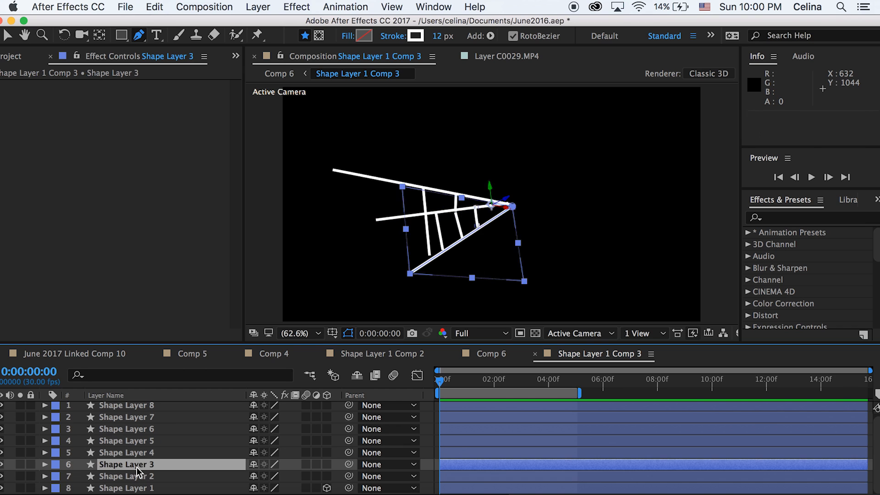
{"action": "left_click", "coordinate": [136, 454]}
{"action": "left_click", "coordinate": [374, 180]}
{"action": "left_click", "coordinate": [410, 264]}
{"action": "left_click", "coordinate": [479, 473]}
- Set the opacity of Shape Layer 4 to 78%
{"action": "left_click", "coordinate": [469, 456]}
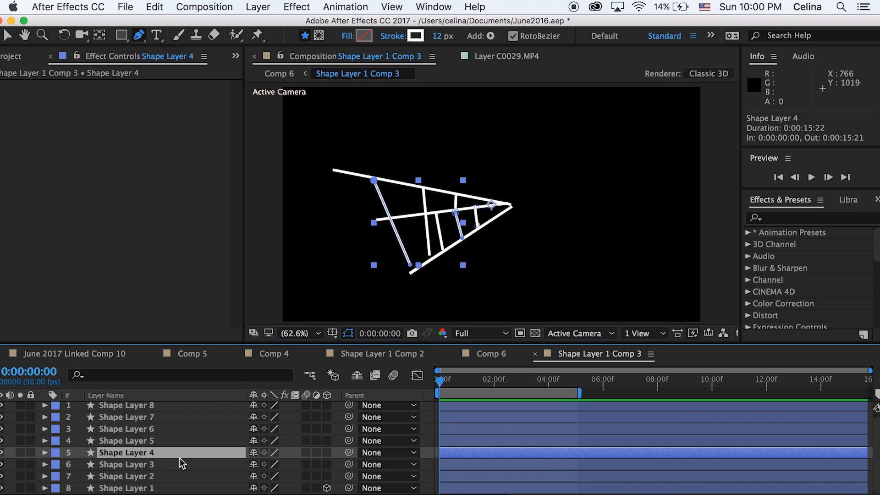
{"action": "key", "text": "t"}
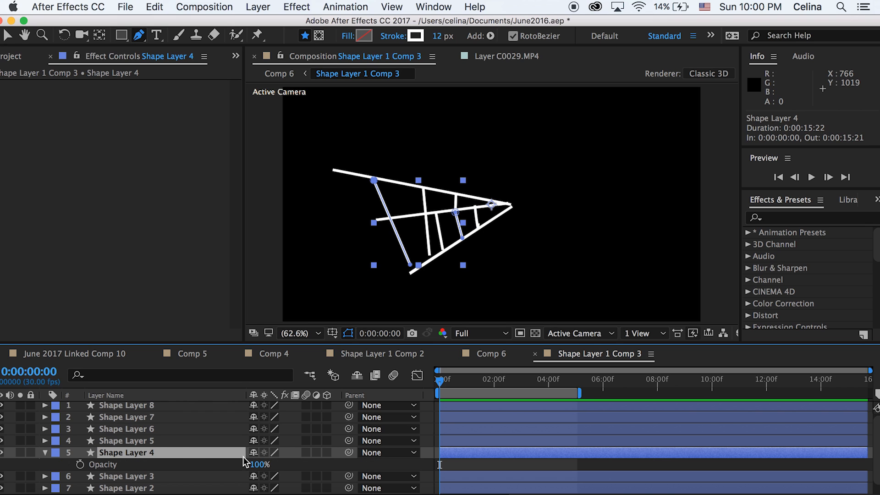
{"action": "mouse_move", "coordinate": [259, 467]}
{"action": "left_mouse_down"}
{"action": "mouse_move", "coordinate": [225, 464]}
{"action": "mouse_move", "coordinate": [260, 464]}
{"action": "left_mouse_up"}
{"action": "left_click", "coordinate": [456, 464]}
{"action": "left_click", "coordinate": [227, 450]}
- Set the opacity of Shape Layer 5 to 84%
{"action": "left_click", "coordinate": [152, 440]}
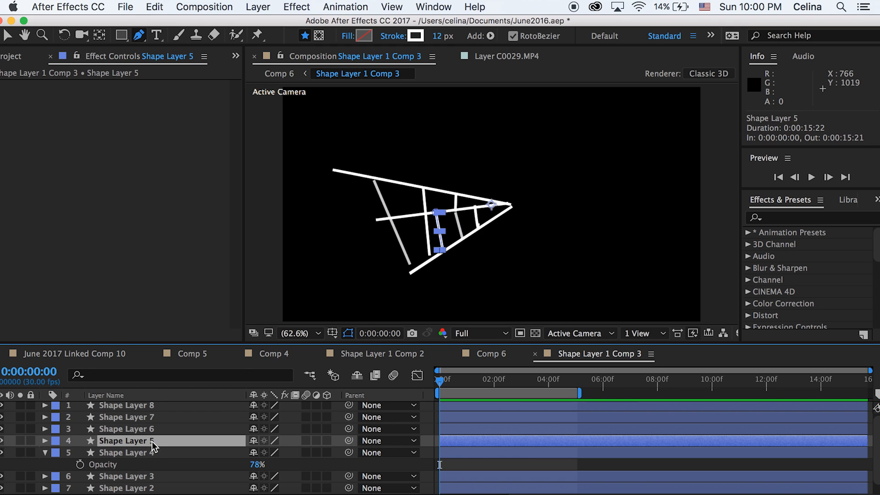
{"action": "key", "text": "t"}
{"action": "left_click_drag", "start_coordinate": [259, 452], "coordinate": [251, 452]}
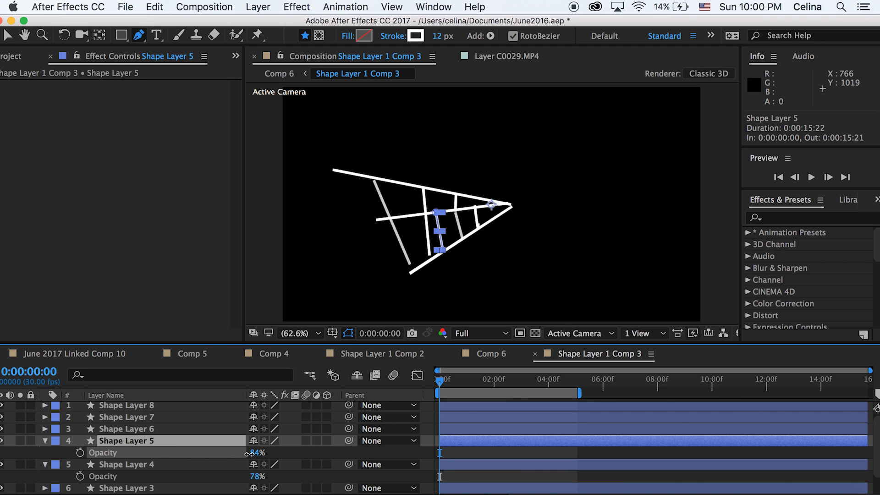
- Review the other shape layers and fine-tune the opacity of Shape Layer 4 to 76%
{"action": "left_click", "coordinate": [124, 431]}
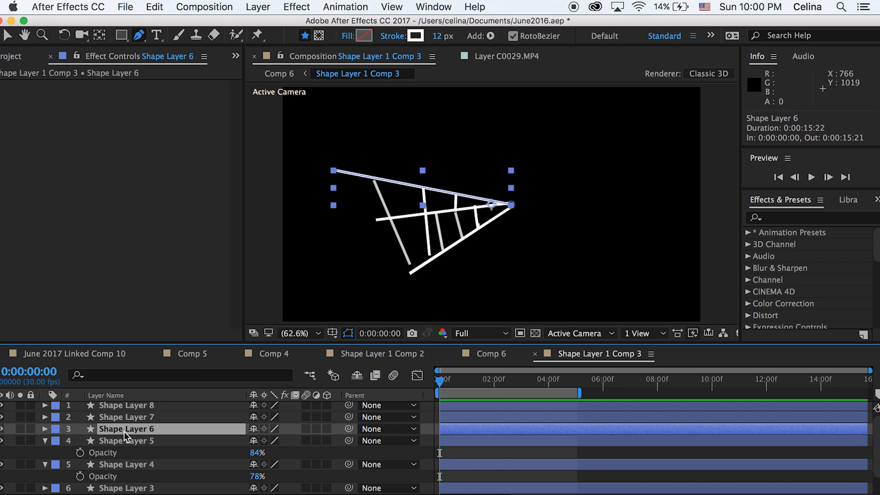
{"action": "left_click", "coordinate": [128, 488]}
{"action": "scroll", "coordinate": [129, 484], "scroll_direction": "down", "scroll_amount": 2}
{"action": "left_click", "coordinate": [129, 478]}
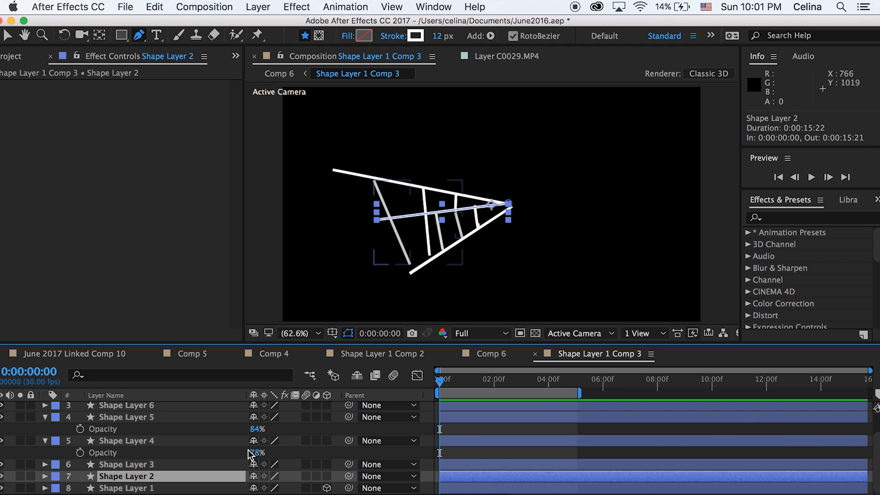
{"action": "left_click_drag", "start_coordinate": [255, 452], "coordinate": [228, 450]}
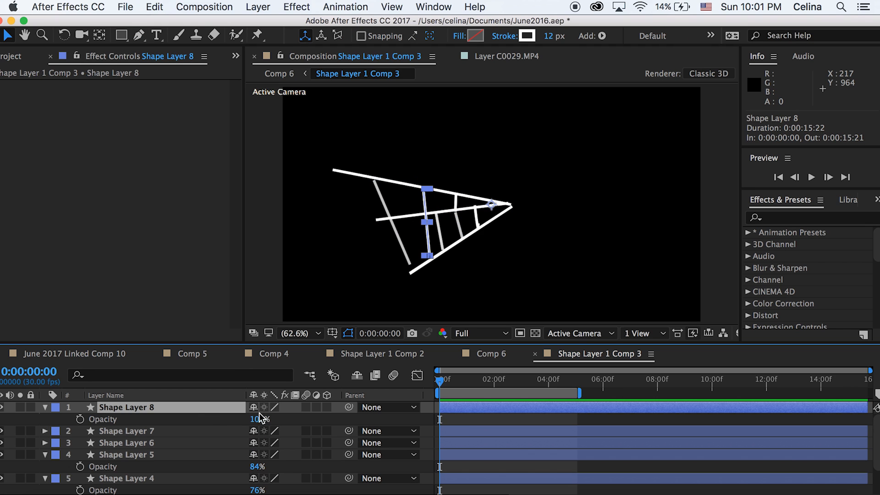
- Set the opacity of Shape Layer 8 to 76% and preview the drawing briefly
{"action": "left_click_drag", "start_coordinate": [259, 418], "coordinate": [243, 416]}
{"action": "left_click", "coordinate": [512, 431]}
{"action": "key", "text": "space"}
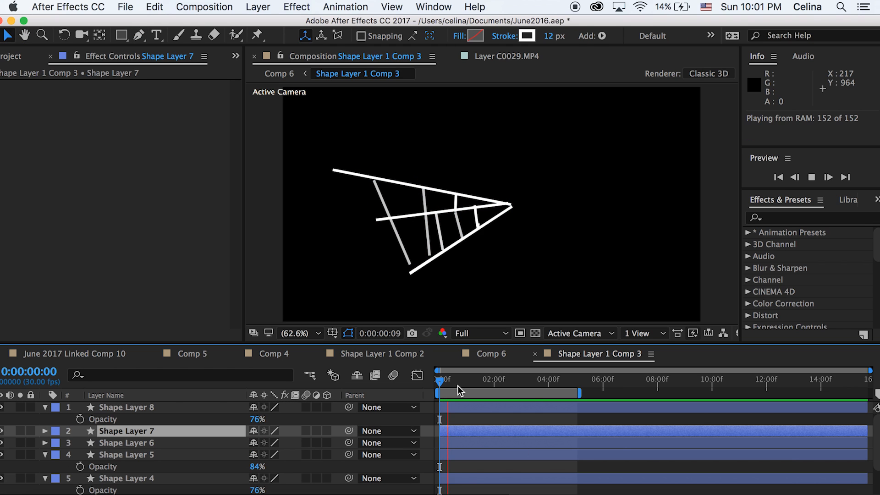
{"action": "key", "text": "space"}
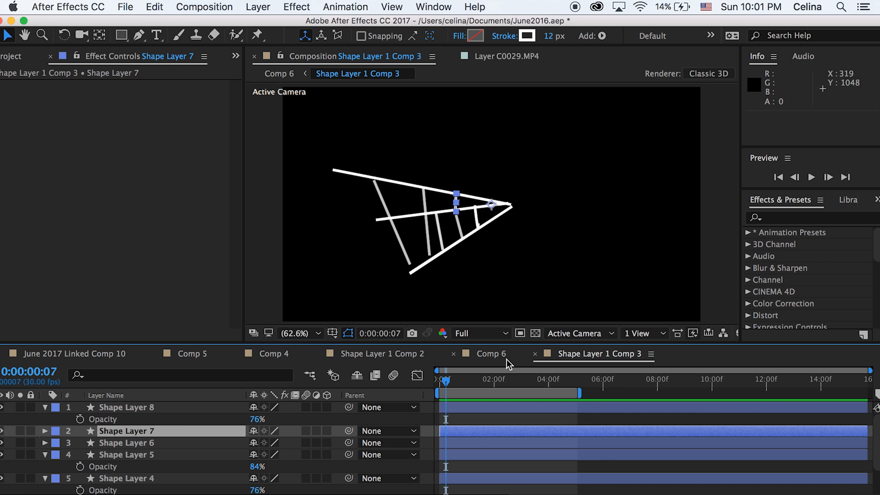
- Collapse the expanded opacity properties of Shape Layers 8, 5 and 4
{"action": "left_click", "coordinate": [491, 354]}
{"action": "left_click", "coordinate": [45, 407]}
{"action": "left_click", "coordinate": [44, 442]}
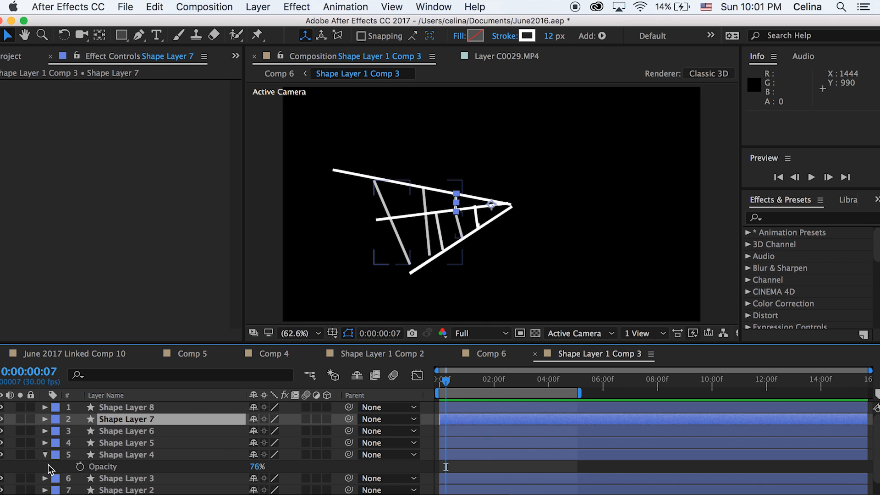
{"action": "left_click", "coordinate": [44, 460]}
{"action": "left_click", "coordinate": [45, 455]}
- Add an adjustment layer above the shape layers and apply the Roughen Edges effect to it
{"action": "left_click", "coordinate": [345, 7]}
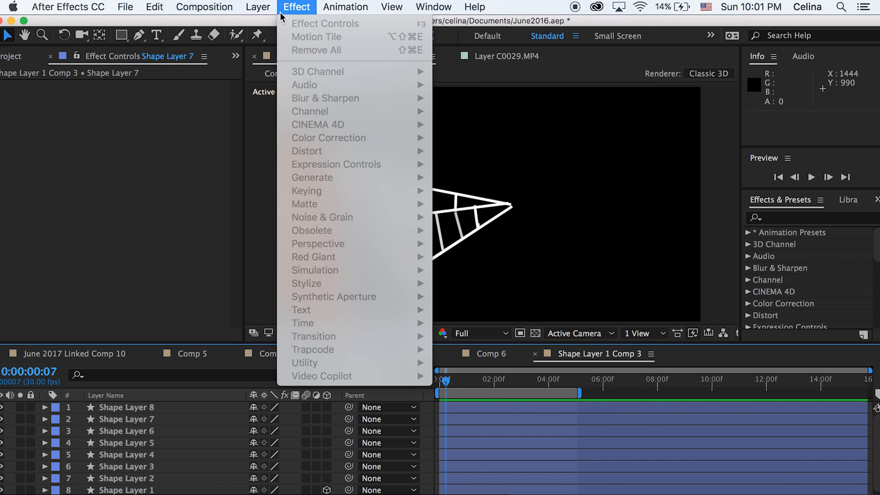
{"action": "mouse_move", "coordinate": [263, 24]}
{"action": "left_click", "coordinate": [471, 108]}
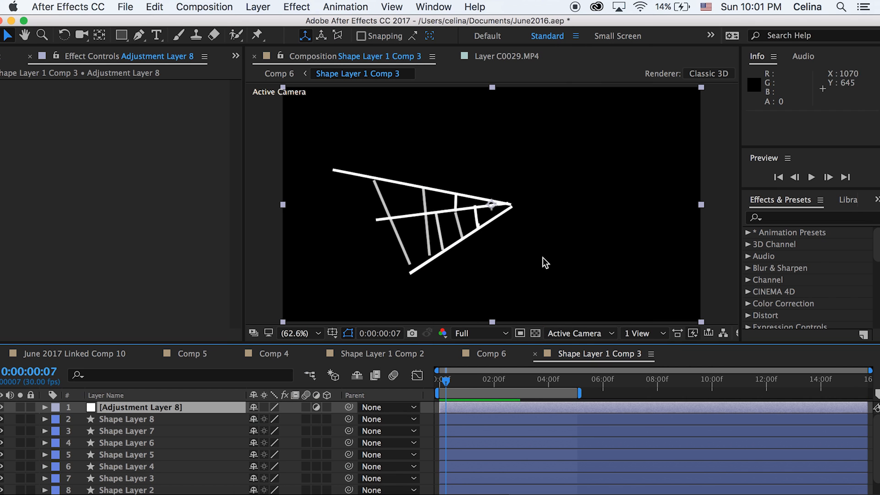
{"action": "left_click", "coordinate": [829, 218]}
{"action": "type", "text": "roughn"}
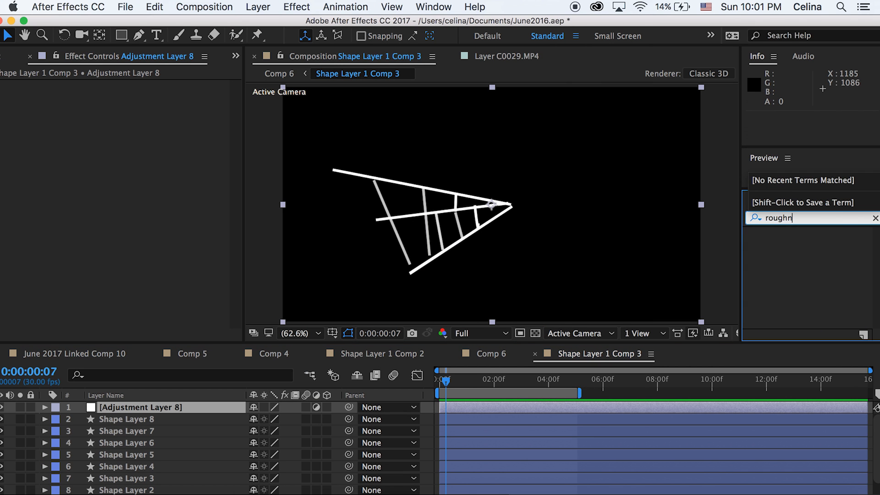
{"action": "key", "text": "BackSpace"}
{"action": "left_click", "coordinate": [821, 244]}
{"action": "left_click_drag", "start_coordinate": [820, 243], "coordinate": [140, 186]}
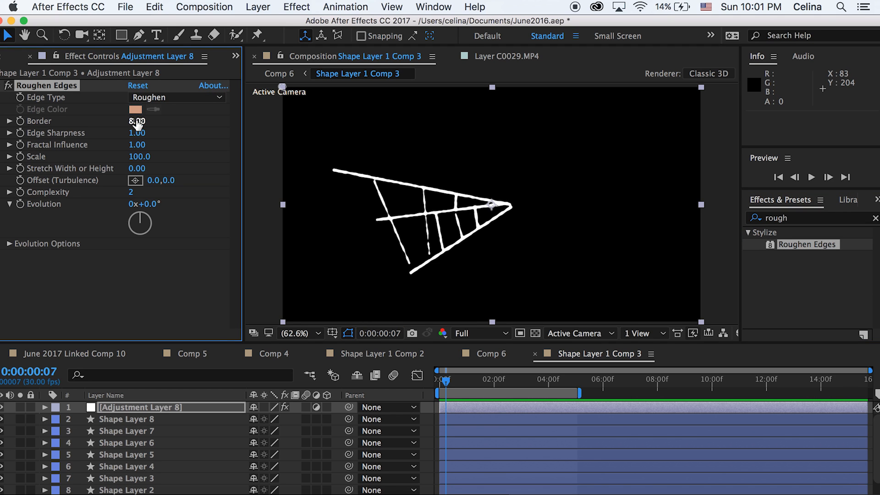
- Test a smaller Roughen Edges Border, return it to 8.00, and set Edge Sharpness to 0.23
{"action": "left_click_drag", "start_coordinate": [102, 123], "coordinate": [105, 124]}
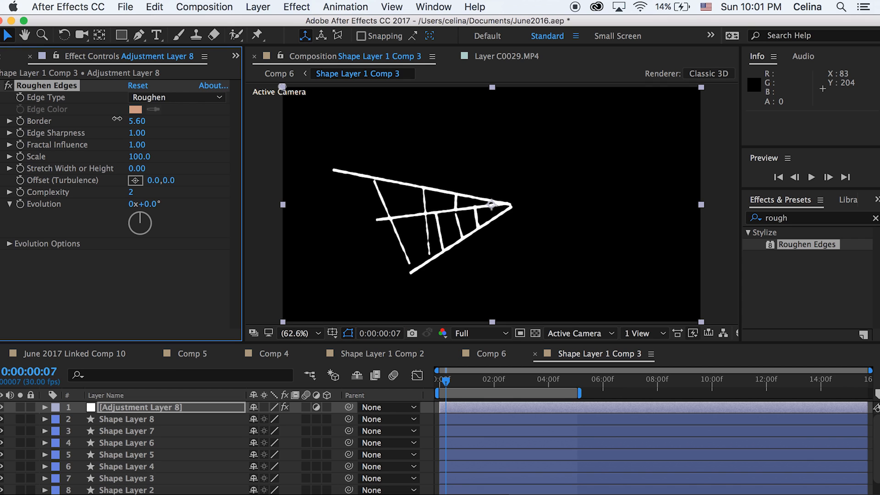
{"action": "left_click_drag", "start_coordinate": [98, 125], "coordinate": [185, 118]}
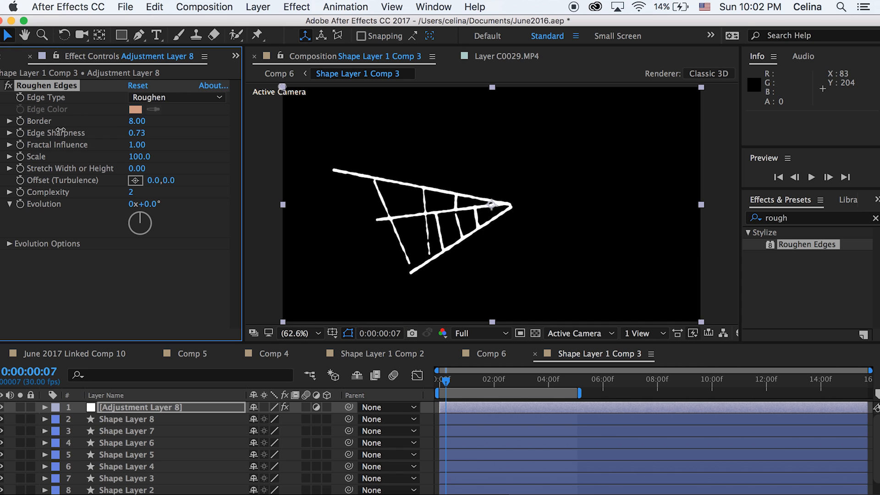
{"action": "left_click_drag", "start_coordinate": [61, 131], "coordinate": [17, 168]}
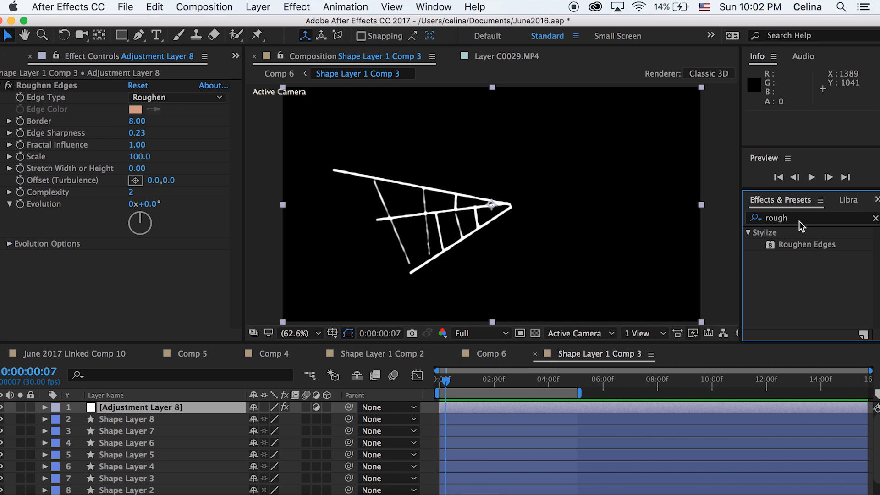
- Apply Fast Blur (Legacy) to the adjustment layer with a Blurriness of 3
{"action": "left_click", "coordinate": [798, 219]}
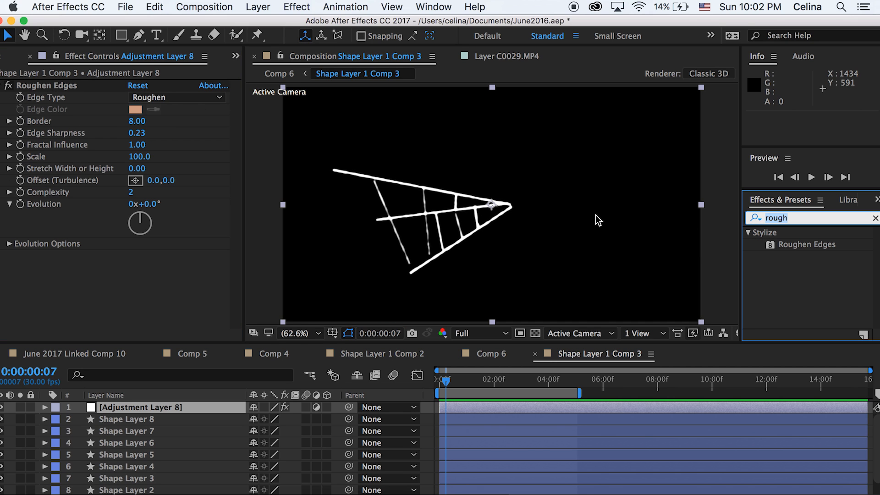
{"action": "type", "text": "fast bl"}
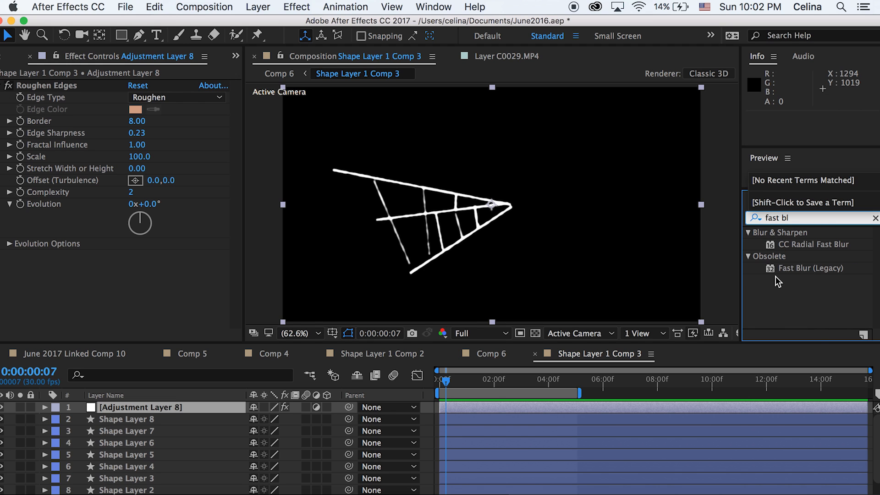
{"action": "double_click", "coordinate": [777, 270]}
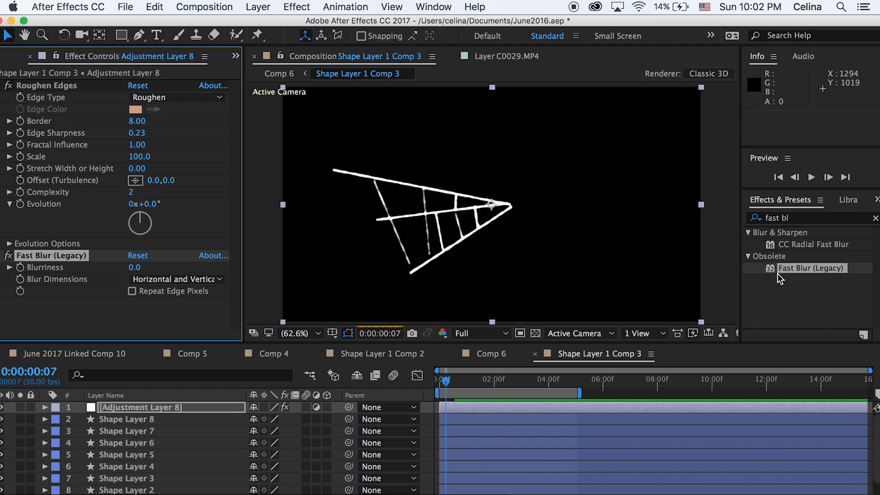
{"action": "left_click", "coordinate": [135, 267]}
{"action": "type", "text": "3"}
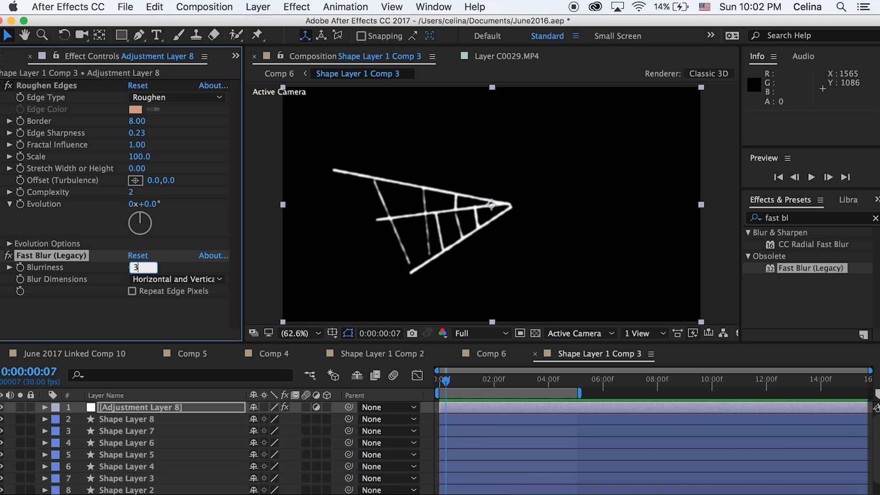
{"action": "key", "text": "Return"}
- Preview the roughened and blurred line drawing from the start of the composition
{"action": "left_click", "coordinate": [571, 454]}
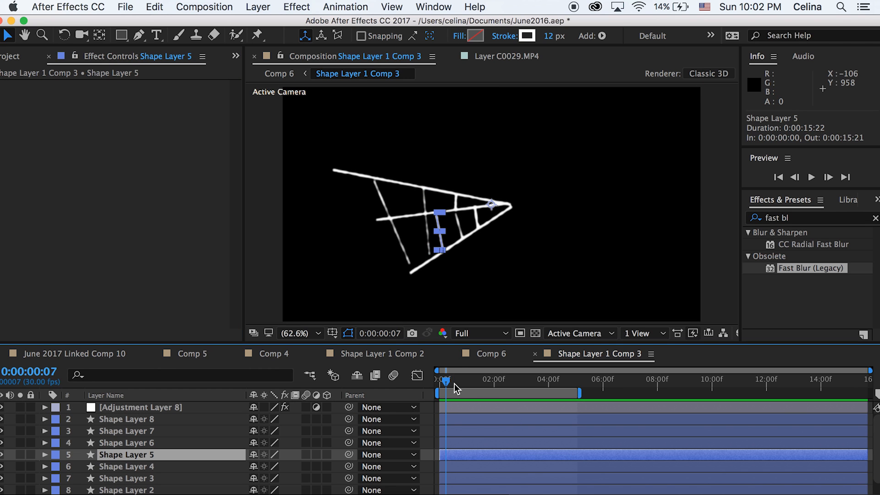
{"action": "left_click_drag", "start_coordinate": [455, 383], "coordinate": [409, 384]}
{"action": "key", "text": "space"}
{"action": "key", "text": "space"}
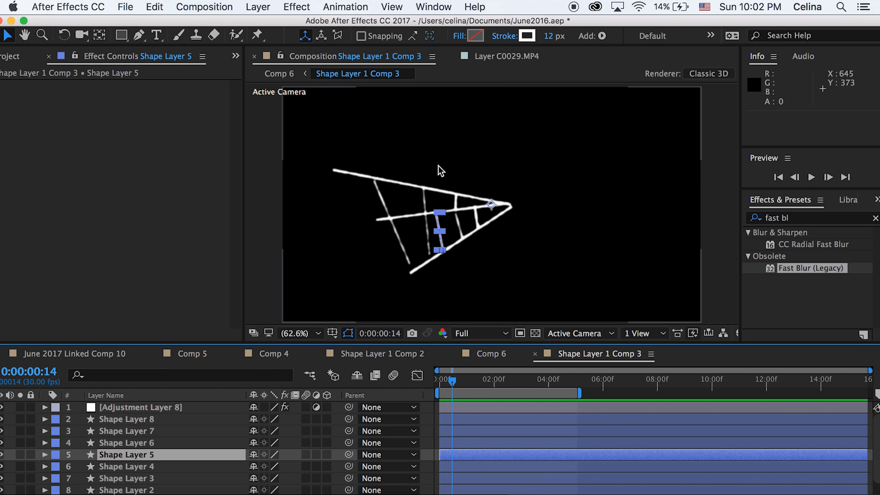
- Apply the Turbulent Displace effect to the adjustment layer
{"action": "left_click", "coordinate": [541, 407]}
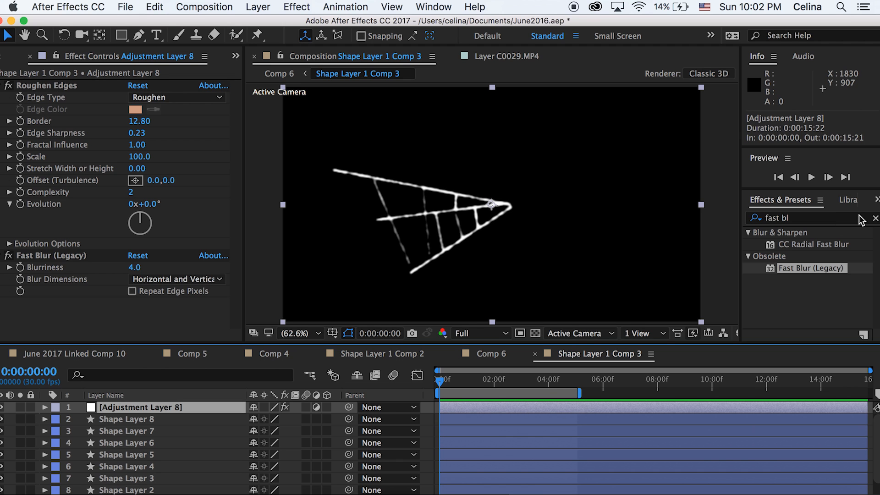
{"action": "left_click", "coordinate": [833, 218]}
{"action": "type", "text": "turbu"}
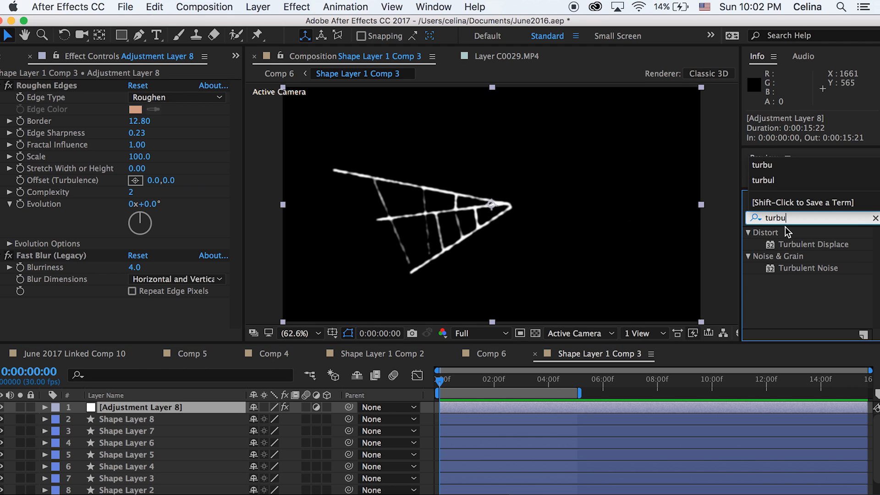
{"action": "left_click", "coordinate": [833, 243]}
{"action": "double_click", "coordinate": [835, 241]}
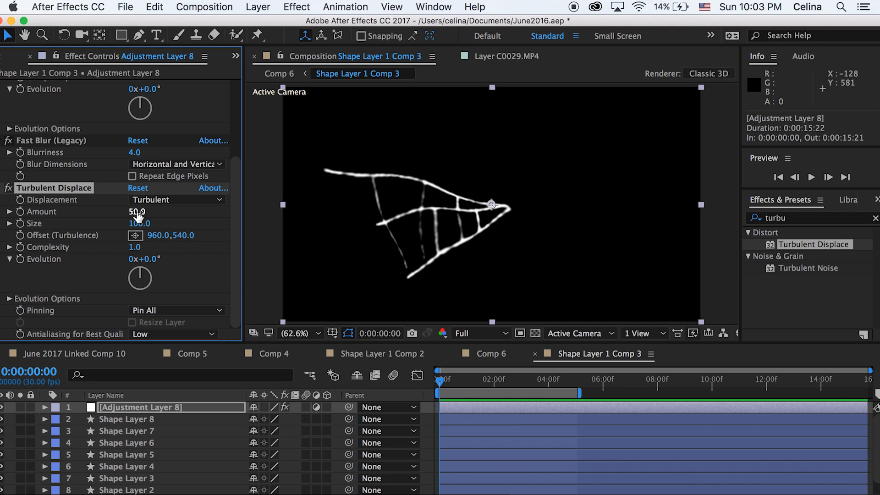
- Preview the turbulently displaced line drawing from the first frame
{"action": "left_click_drag", "start_coordinate": [464, 389], "coordinate": [418, 389]}
{"action": "key", "text": "space"}
{"action": "key", "text": "space"}
{"action": "left_click", "coordinate": [441, 205]}
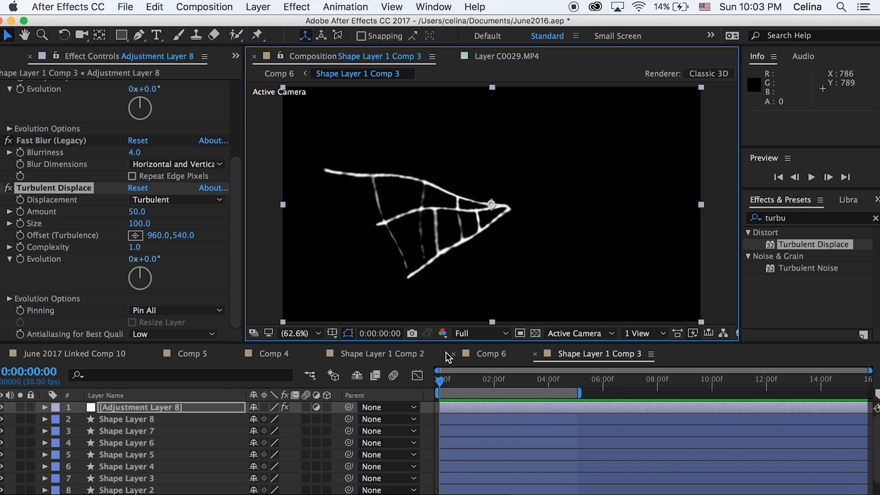
- In Comp 6, make the Shape Layer 1 Comp 3 layer 3D and rotate it in space around the drawing's tip
{"action": "left_click", "coordinate": [478, 356]}
{"action": "left_click", "coordinate": [469, 462]}
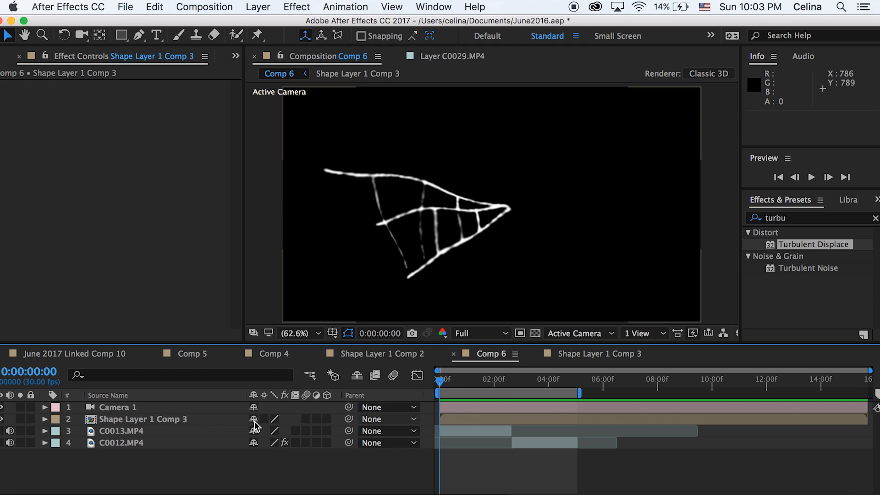
{"action": "left_click", "coordinate": [166, 421]}
{"action": "left_click", "coordinate": [327, 418]}
{"action": "key", "text": "w"}
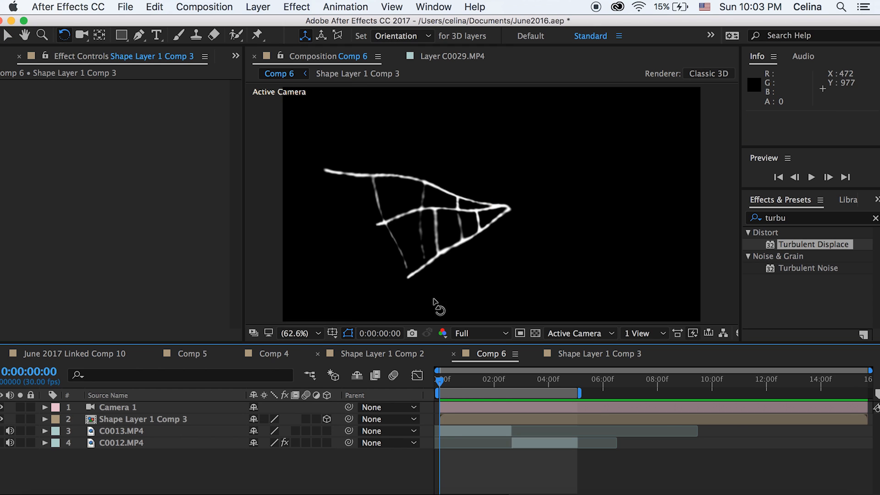
{"action": "mouse_move", "coordinate": [509, 209]}
{"action": "left_mouse_down"}
{"action": "mouse_move", "coordinate": [504, 248]}
{"action": "mouse_move", "coordinate": [520, 275]}
{"action": "mouse_move", "coordinate": [527, 216]}
{"action": "mouse_move", "coordinate": [518, 212]}
{"action": "left_mouse_up"}
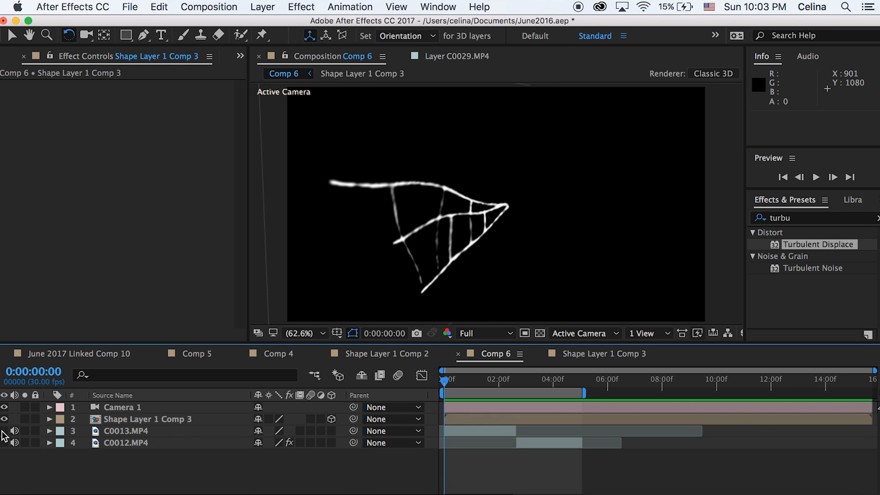
- Set the opacity of the Shape Layer 1 Comp 3 layer to 71%, with both video clips hidden
{"action": "left_click_drag", "start_coordinate": [1, 431], "coordinate": [1, 442]}
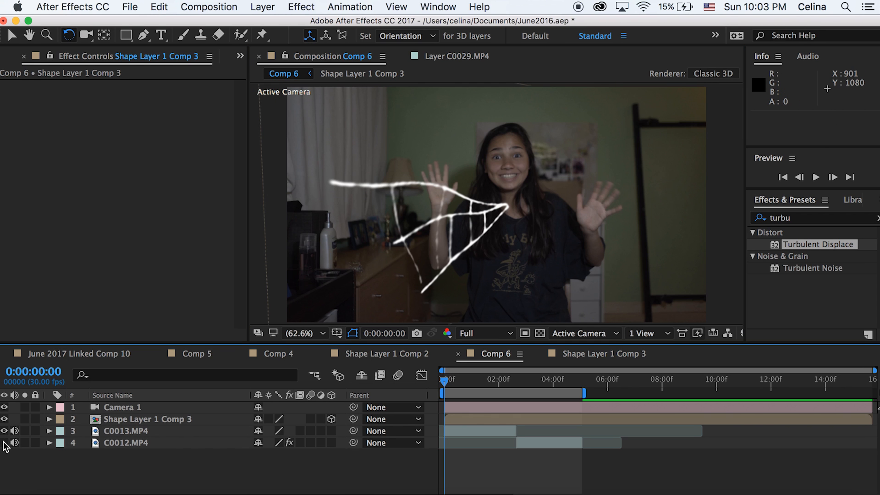
{"action": "left_click_drag", "start_coordinate": [4, 443], "coordinate": [3, 430]}
{"action": "left_click", "coordinate": [135, 430]}
{"action": "left_click", "coordinate": [134, 420]}
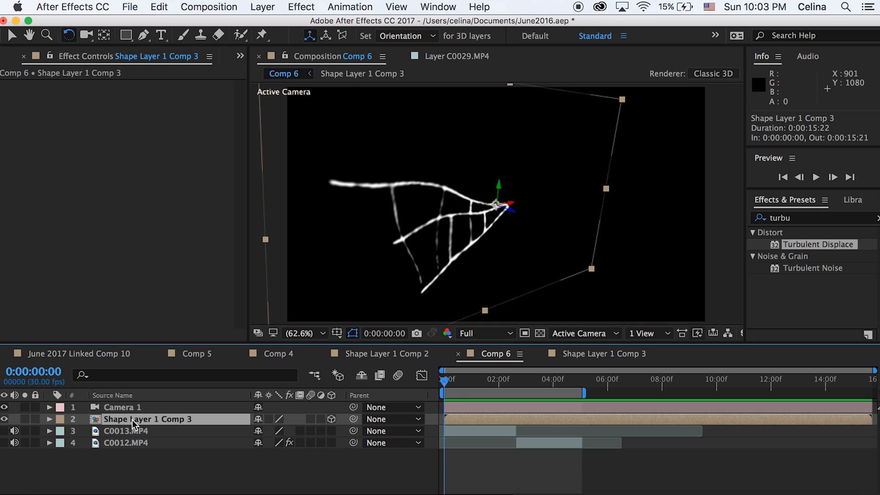
{"action": "key", "text": "t"}
{"action": "left_click_drag", "start_coordinate": [263, 431], "coordinate": [244, 431]}
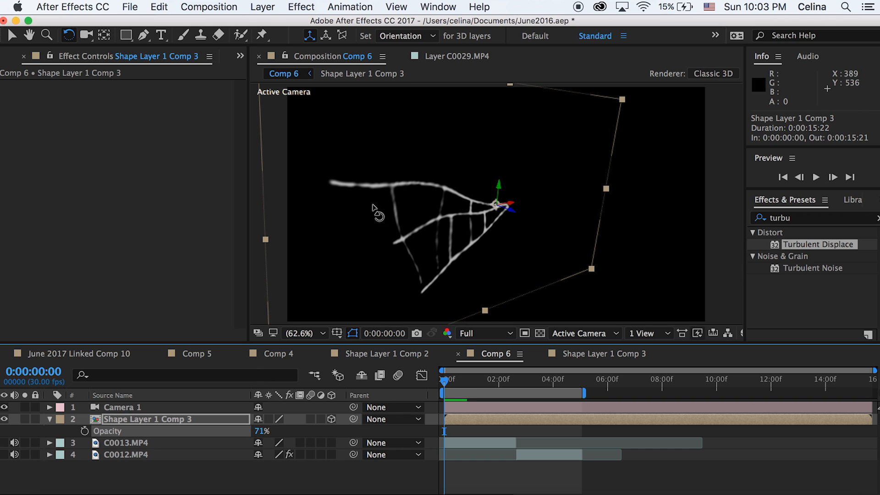
{"action": "left_click", "coordinate": [497, 481]}
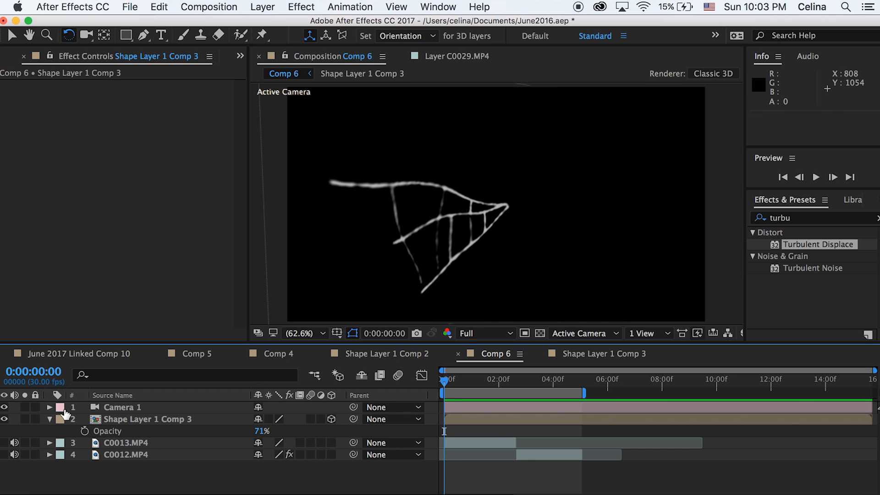
{"action": "left_click", "coordinate": [49, 419]}
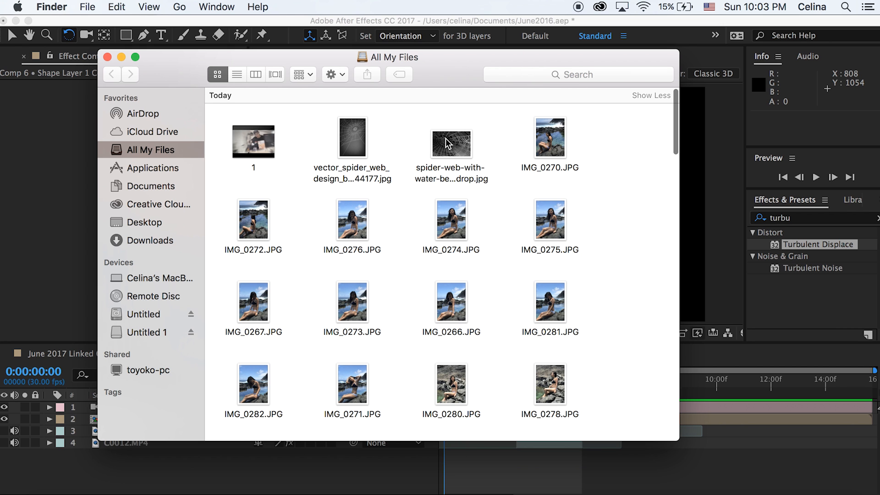
- Bring spider-web-with-water-beads-network-dewdrop.jpg from Finder into Comp 6 as the topmost layer
{"action": "left_click", "coordinate": [446, 144]}
{"action": "key", "text": "space"}
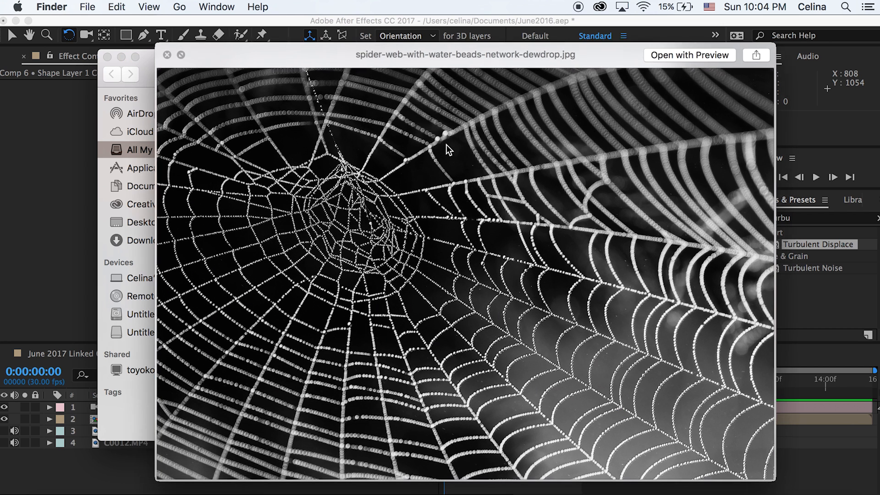
{"action": "key", "text": "space"}
{"action": "left_click_drag", "start_coordinate": [468, 182], "coordinate": [544, 466]}
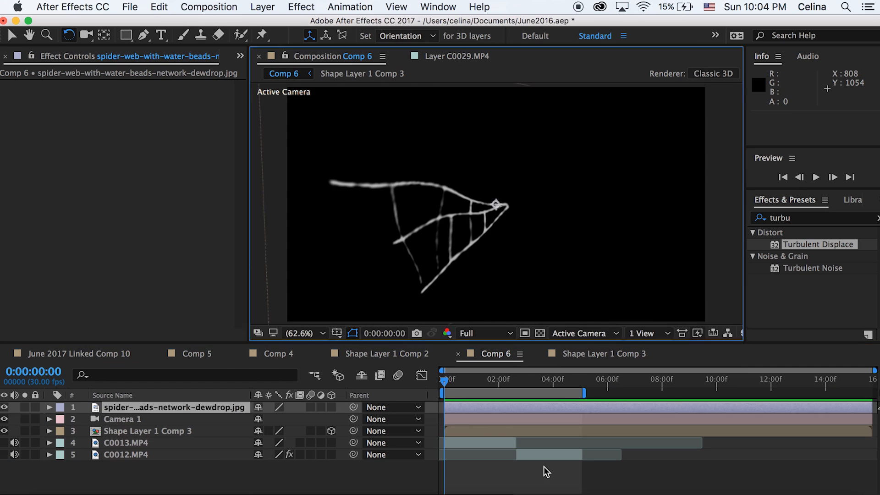
{"action": "left_click", "coordinate": [562, 470]}
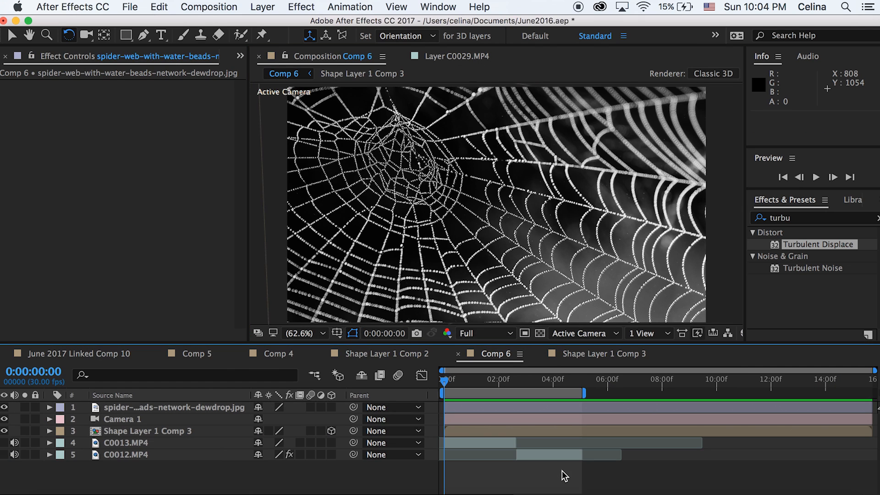
{"action": "double_click", "coordinate": [185, 409]}
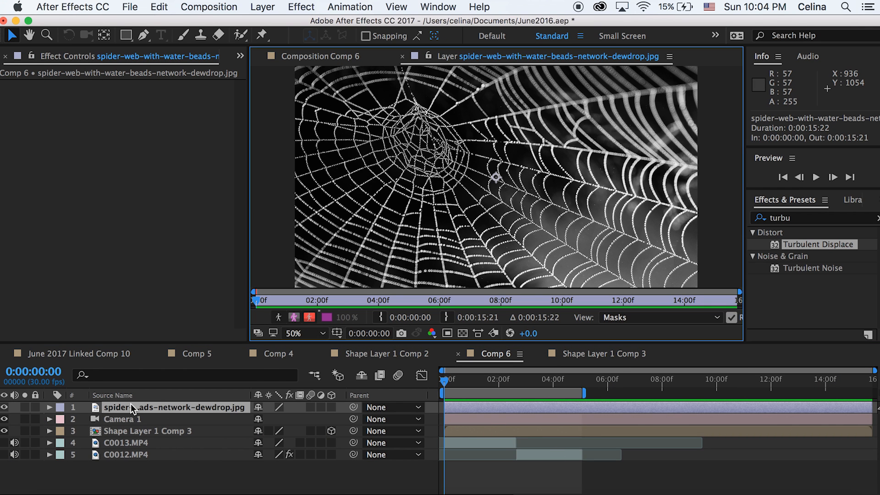
{"action": "left_click", "coordinate": [337, 58]}
- Apply the Extract keying effect to the spider web layer with Black Point 186 and check it over C0013.MP4
{"action": "left_click", "coordinate": [480, 411]}
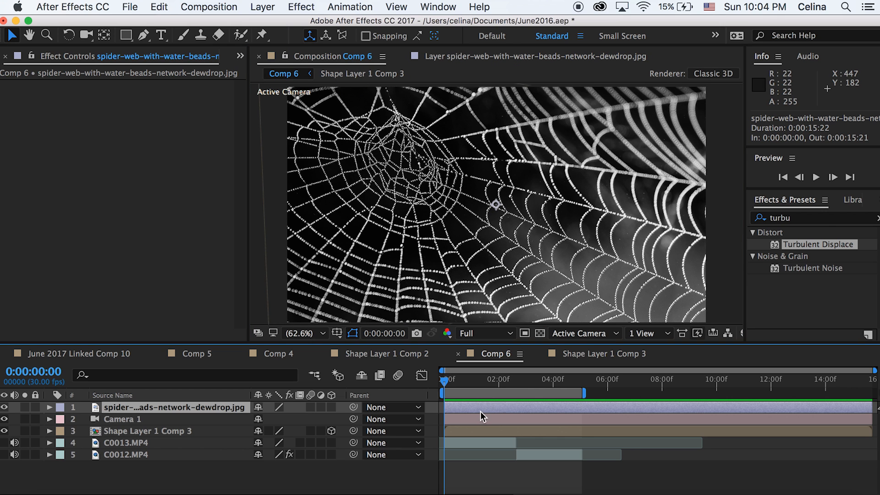
{"action": "left_click", "coordinate": [833, 222]}
{"action": "type", "text": "extra"}
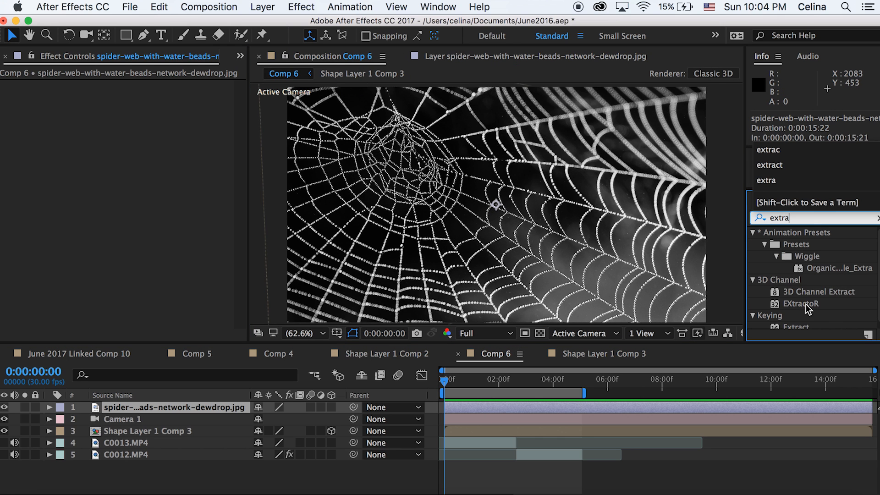
{"action": "left_click_drag", "start_coordinate": [799, 324], "coordinate": [188, 142]}
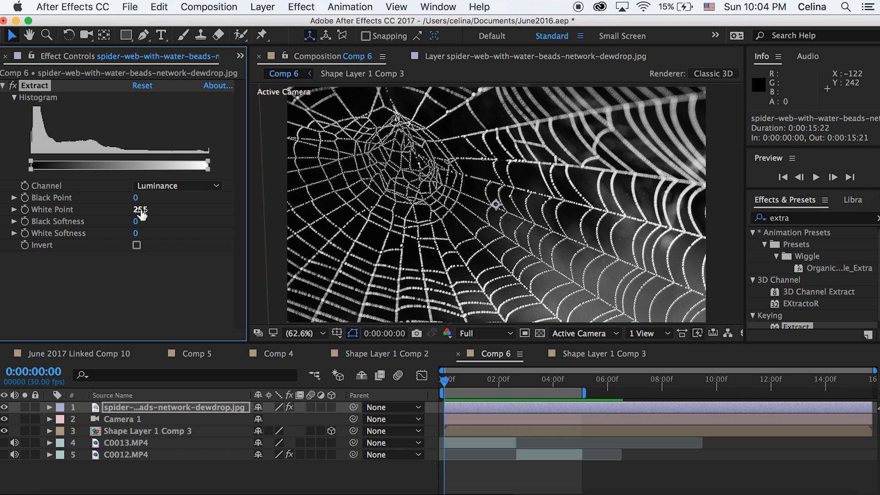
{"action": "left_click_drag", "start_coordinate": [135, 198], "coordinate": [220, 156]}
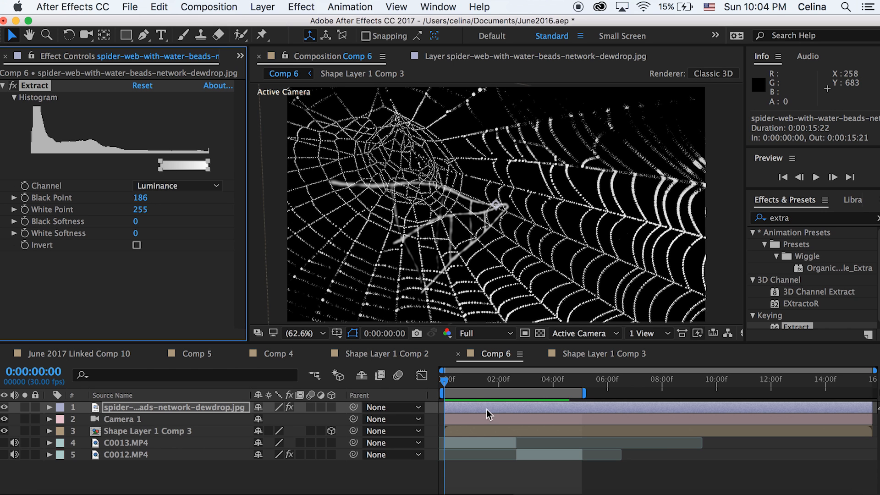
{"action": "left_click", "coordinate": [4, 443]}
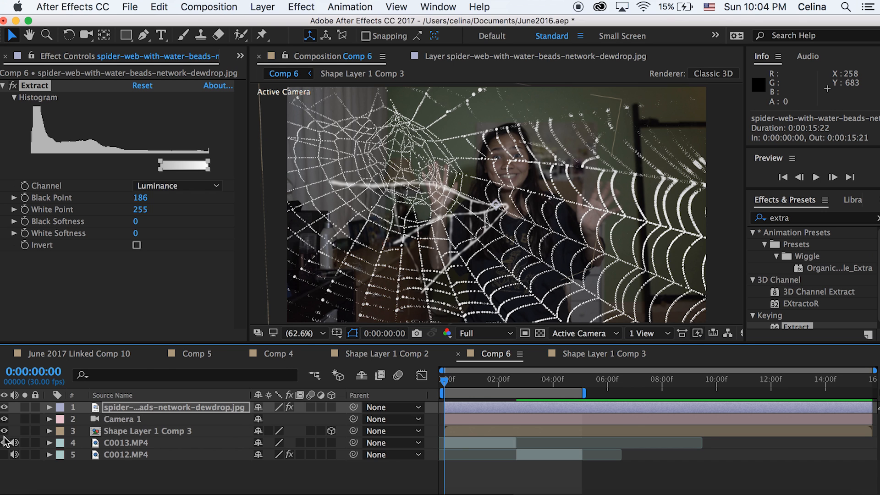
{"action": "key", "text": "super+shift+a"}
{"action": "left_click", "coordinate": [5, 442]}
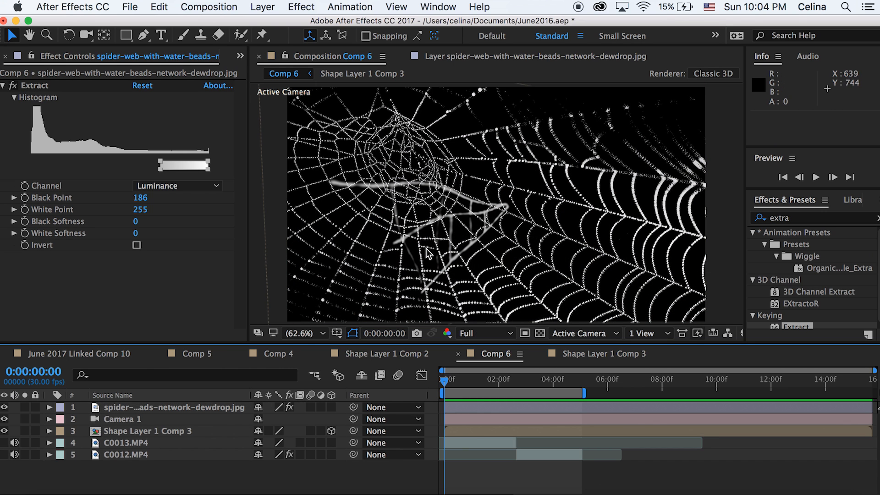
- Lower the spider web layer's opacity to 55%
{"action": "left_click", "coordinate": [175, 408]}
{"action": "key", "text": "t"}
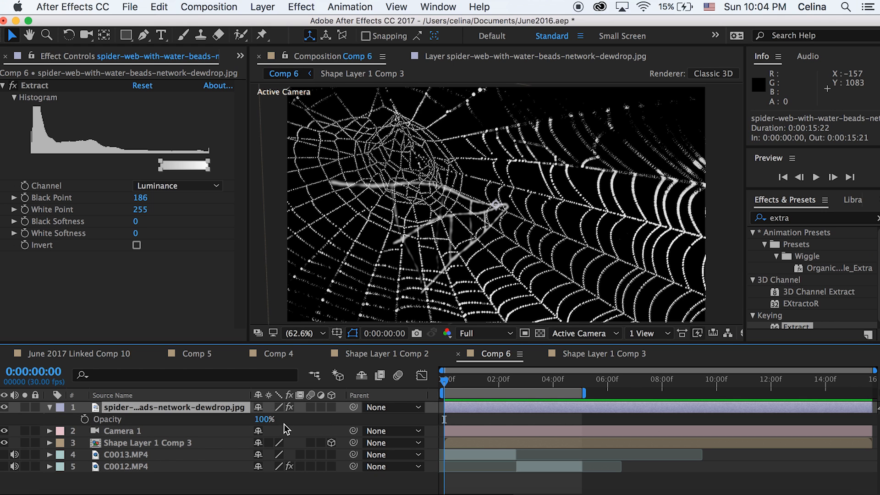
{"action": "key", "text": "F2"}
{"action": "left_click_drag", "start_coordinate": [264, 420], "coordinate": [234, 422]}
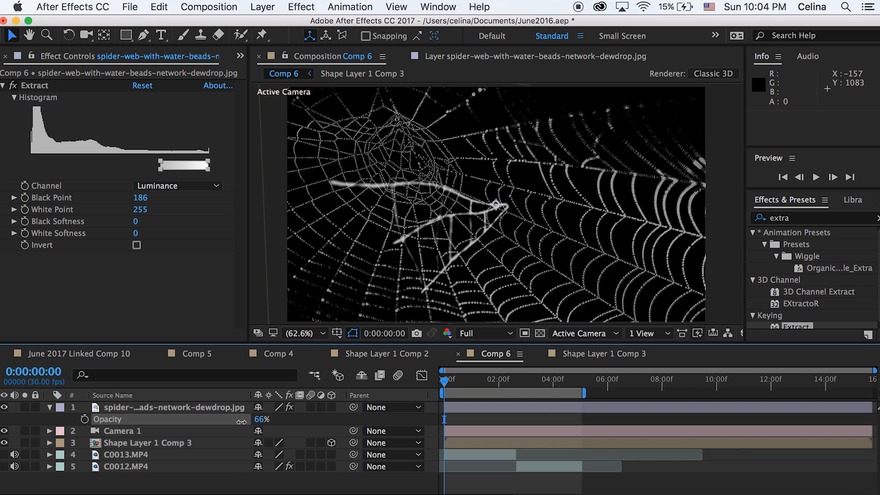
{"action": "left_click_drag", "start_coordinate": [241, 421], "coordinate": [231, 422]}
- Apply Fast Blur (Legacy) to the spider web layer and set its Blurriness to 6
{"action": "left_click", "coordinate": [188, 408]}
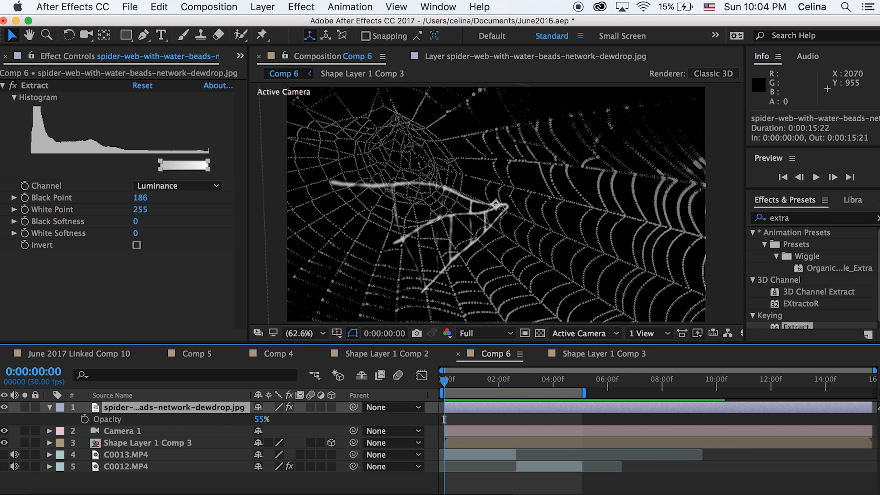
{"action": "left_click", "coordinate": [839, 220]}
{"action": "type", "text": "fast b"}
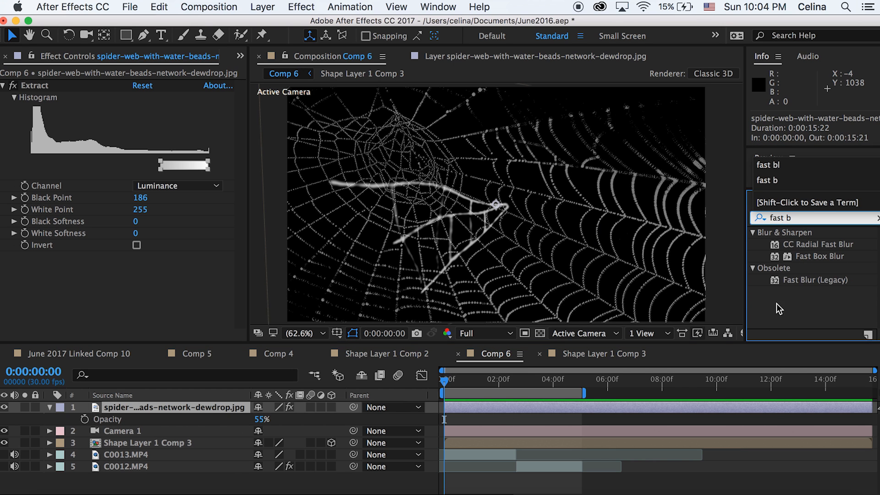
{"action": "double_click", "coordinate": [824, 278]}
{"action": "left_click", "coordinate": [146, 269]}
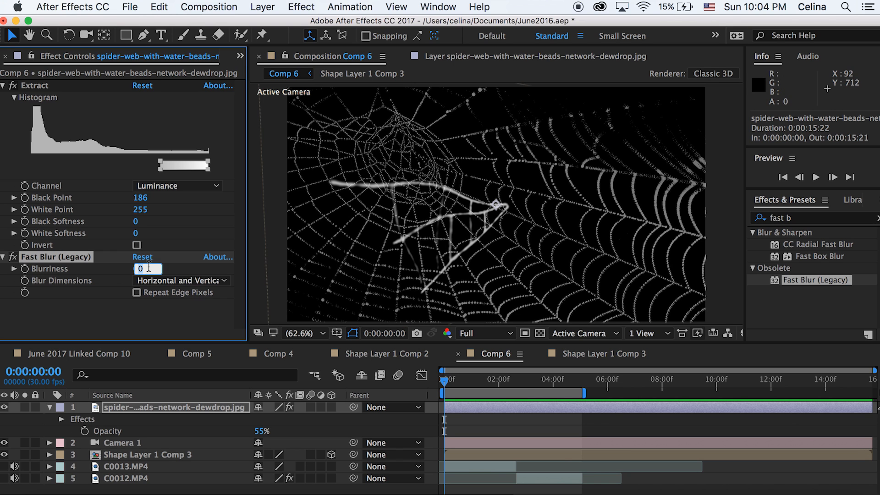
{"action": "key", "text": "Return"}
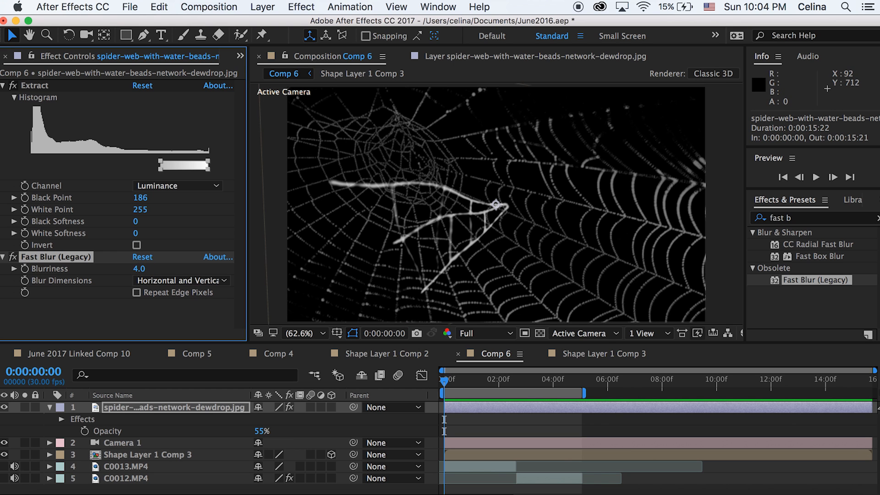
{"action": "left_click", "coordinate": [143, 273]}
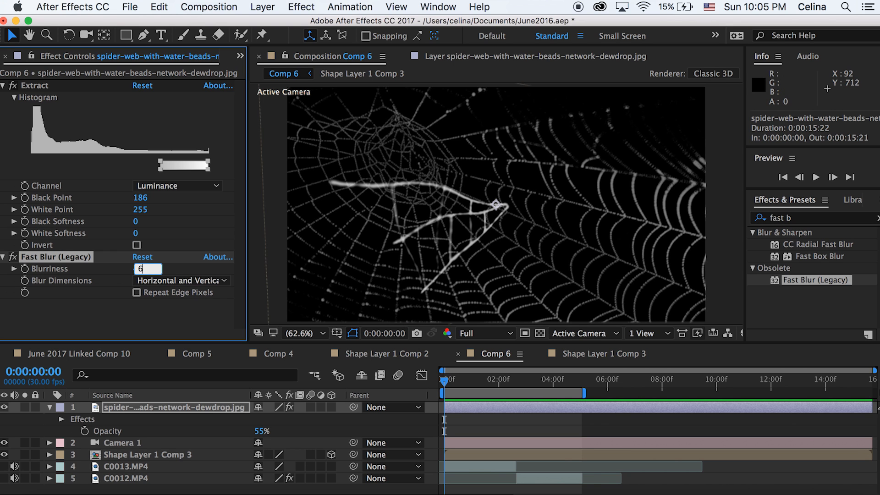
{"action": "key", "text": "Return"}
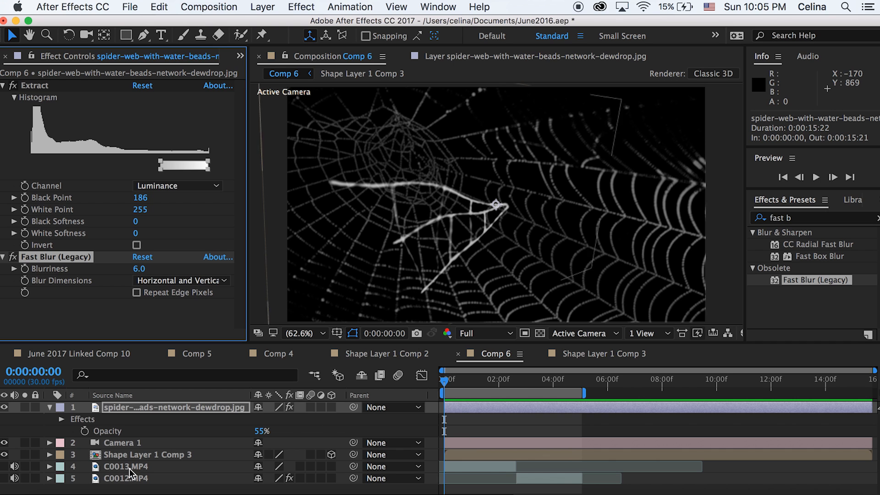
- Set the spider web layer's opacity to 70% and show the C0013.MP4 and C0012.MP4 clips
{"action": "left_click_drag", "start_coordinate": [260, 430], "coordinate": [272, 427]}
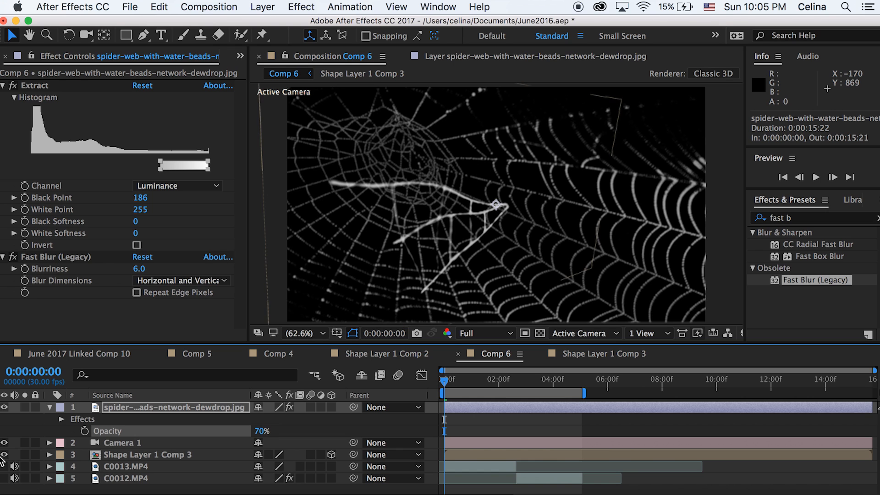
{"action": "left_click", "coordinate": [49, 408]}
{"action": "left_click", "coordinate": [5, 454]}
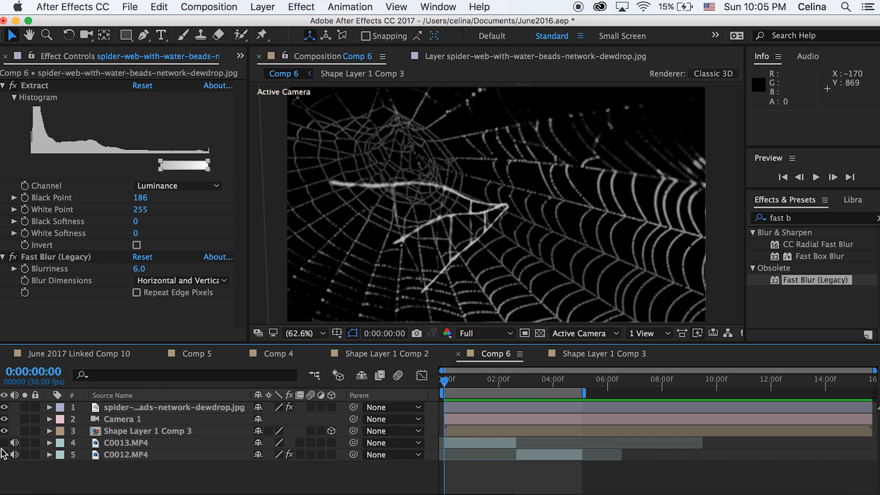
{"action": "left_click", "coordinate": [4, 443]}
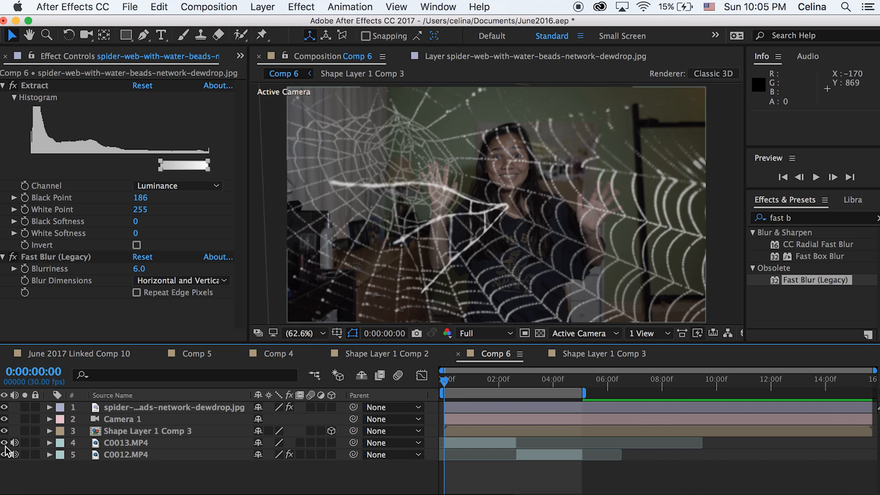
- Lower the opacity of the Shape Layer 1 Comp 3 layer further over the visible footage
{"action": "left_click", "coordinate": [157, 431]}
{"action": "key", "text": "t"}
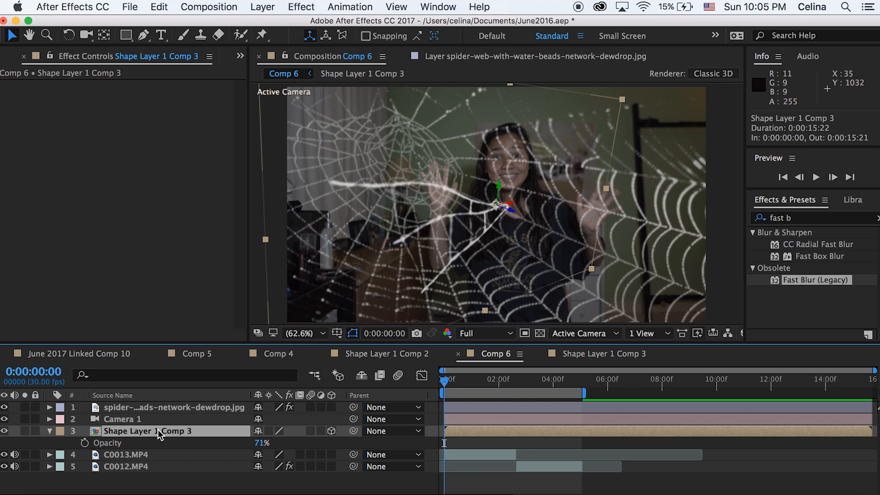
{"action": "left_click_drag", "start_coordinate": [256, 442], "coordinate": [242, 441]}
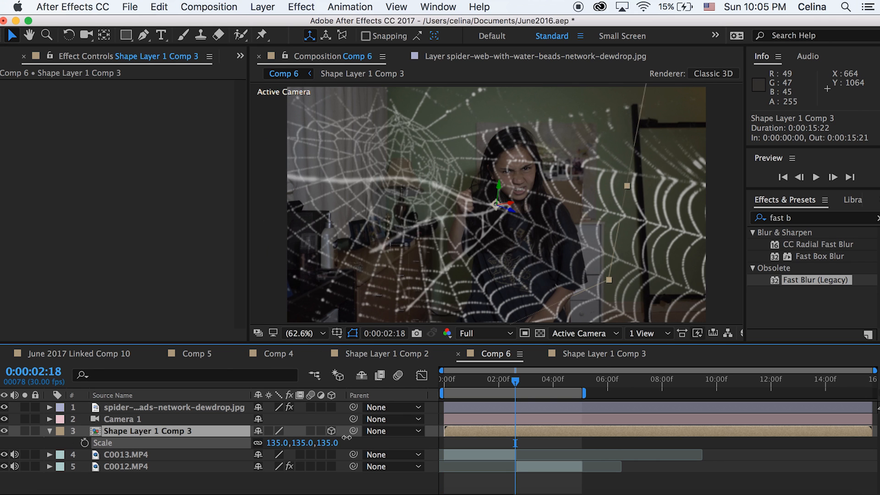
- Enlarge the Shape Layer 1 Comp 3 layer, move its tip onto the raised hand and rotate it
{"action": "left_click_drag", "start_coordinate": [344, 438], "coordinate": [367, 438]}
{"action": "left_click_drag", "start_coordinate": [503, 210], "coordinate": [463, 198]}
{"action": "left_click", "coordinate": [69, 35]}
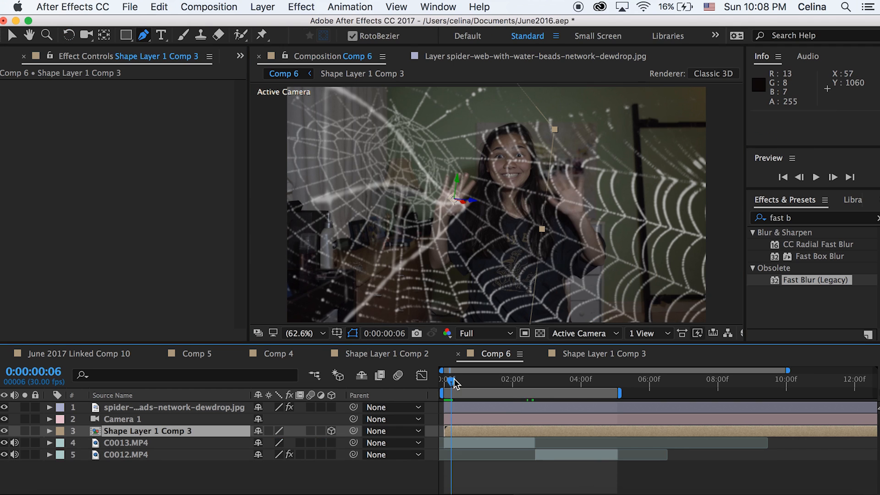
- At the first frame, draw a closed three-point Pen mask around the raised hand on Shape Layer 1 Comp 3 and reveal its mask properties
{"action": "left_click_drag", "start_coordinate": [455, 382], "coordinate": [437, 392]}
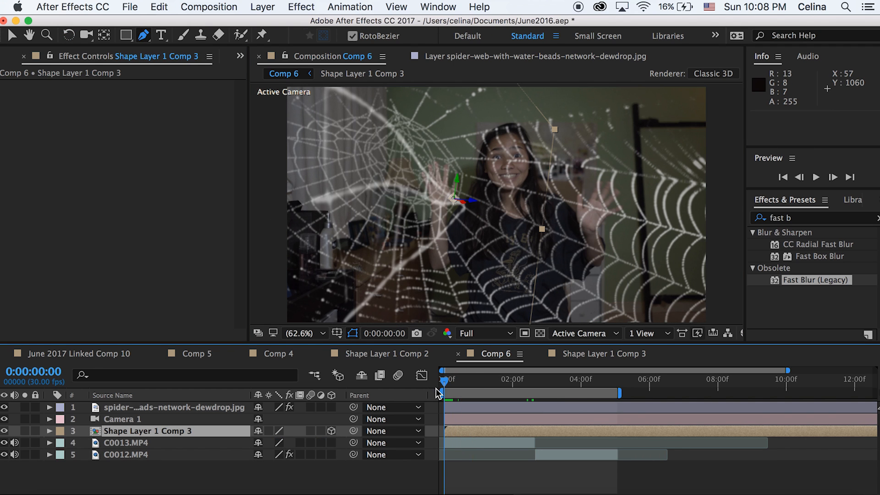
{"action": "left_click", "coordinate": [464, 433]}
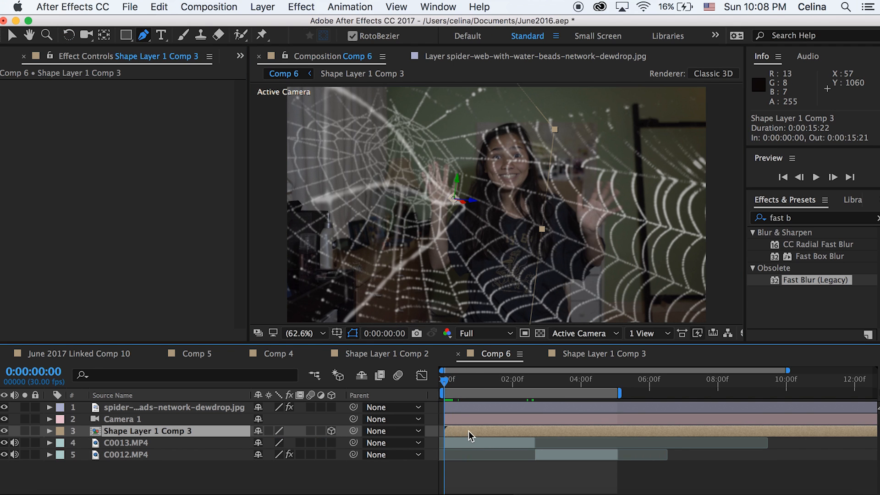
{"action": "left_click", "coordinate": [12, 36]}
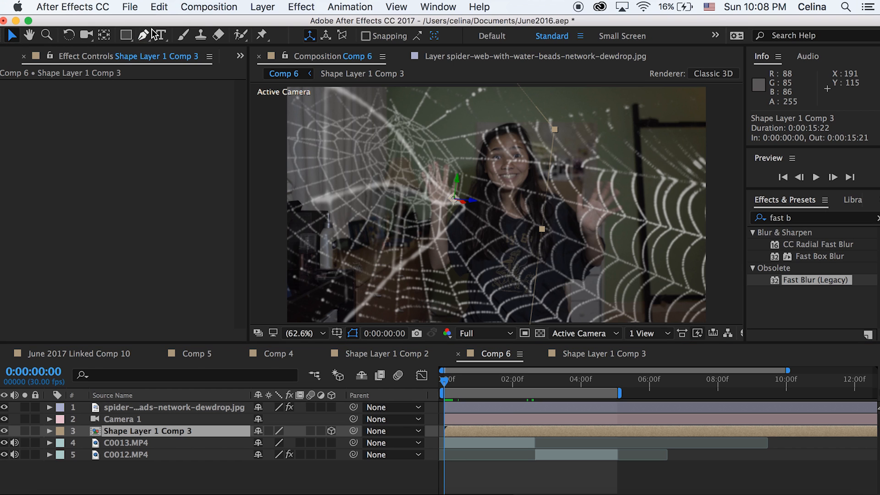
{"action": "left_click", "coordinate": [149, 35]}
{"action": "left_click", "coordinate": [436, 179]}
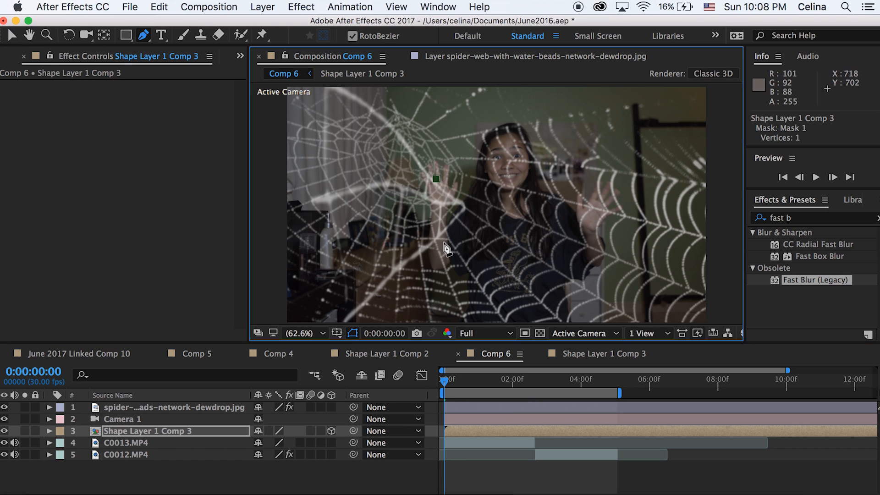
{"action": "left_click", "coordinate": [443, 241]}
{"action": "left_click", "coordinate": [487, 206]}
{"action": "left_click", "coordinate": [437, 179]}
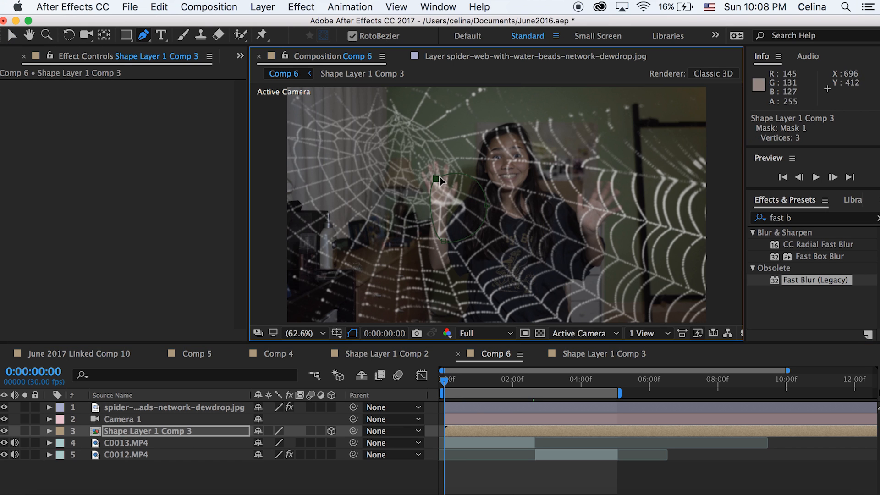
{"action": "left_click", "coordinate": [458, 429]}
{"action": "key", "text": "m"}
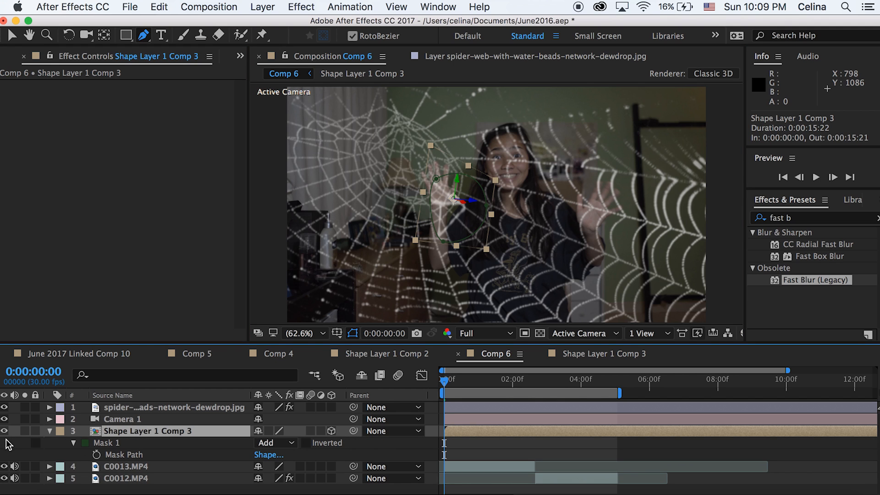
- Expand Mask 1's properties and keyframe its Mask Expansion at -146 pixels on the first frame
{"action": "left_click", "coordinate": [69, 444]}
{"action": "left_click", "coordinate": [72, 443]}
{"action": "left_click", "coordinate": [72, 444]}
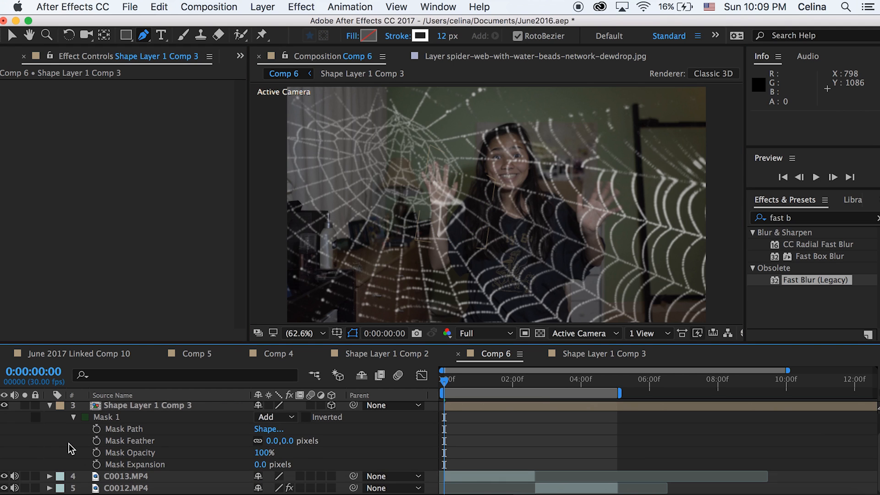
{"action": "left_click_drag", "start_coordinate": [258, 463], "coordinate": [200, 463]}
{"action": "left_click", "coordinate": [96, 464]}
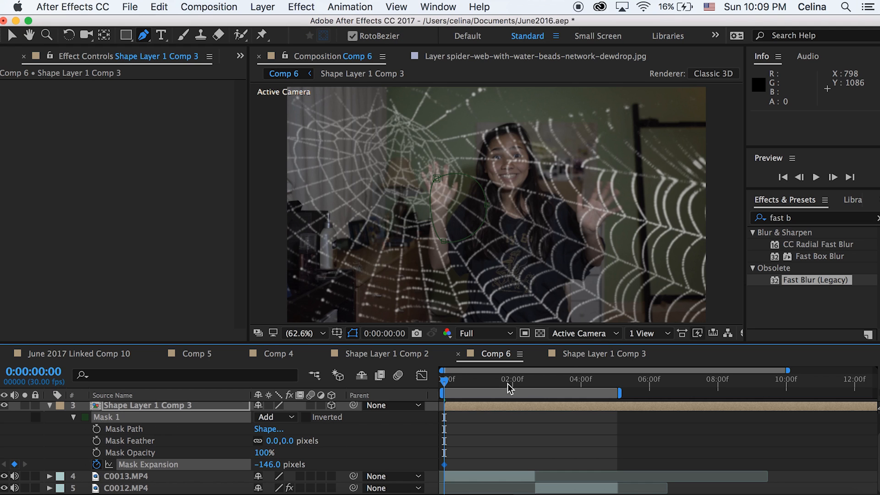
- At 0:00:00:03, set Mask 1's Mask Expansion to 726 pixels and preview the web reveal
{"action": "key", "text": "Page_Down"}
{"action": "key", "text": "Page_Down"}
{"action": "key", "text": "Page_Down"}
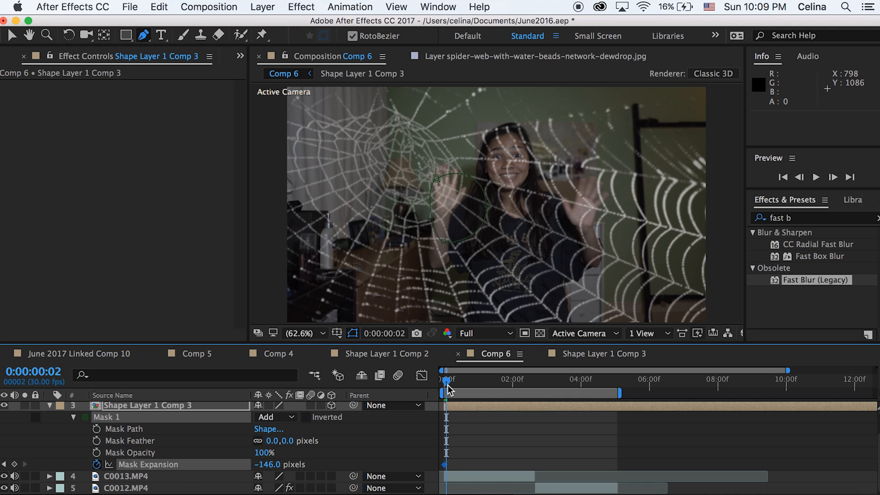
{"action": "left_click_drag", "start_coordinate": [275, 466], "coordinate": [702, 406]}
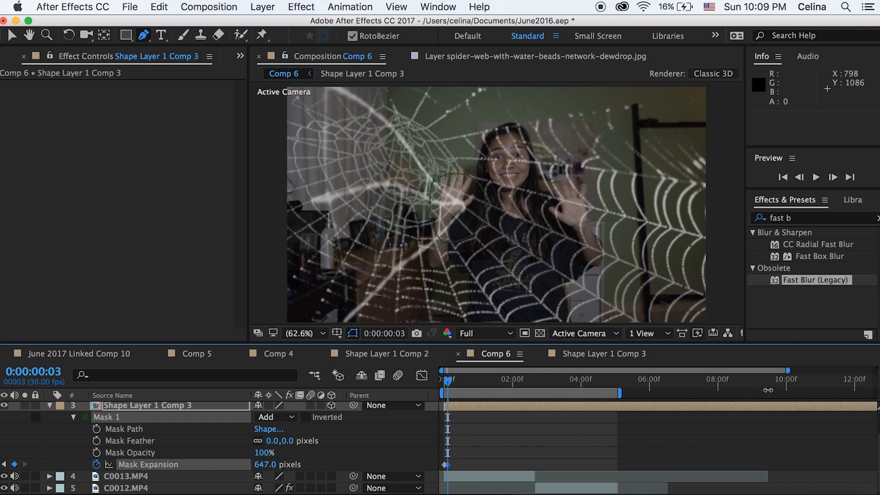
{"action": "mouse_move", "coordinate": [445, 385]}
{"action": "left_mouse_down"}
{"action": "mouse_move", "coordinate": [405, 381]}
{"action": "mouse_move", "coordinate": [449, 385]}
{"action": "left_mouse_up"}
{"action": "key", "text": "space"}
{"action": "key", "text": "space"}
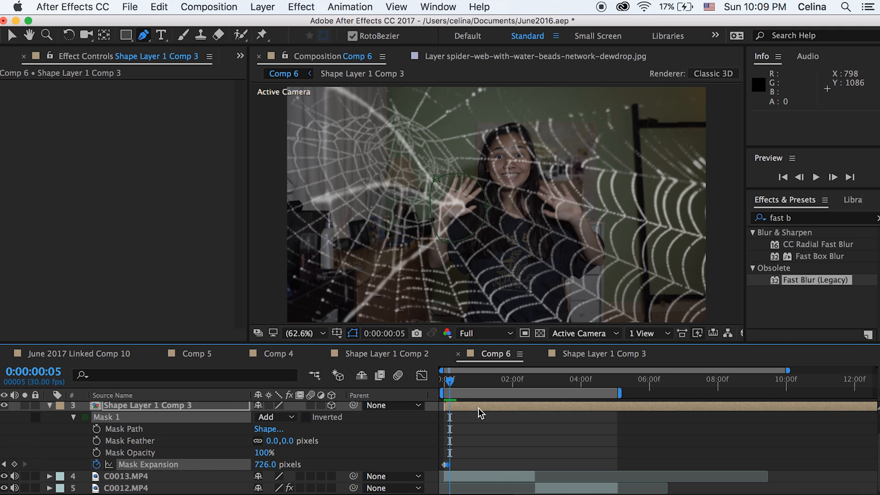
- Hide the spider web image layer and shift the Shape Layer 1 Comp 3 layer to start at 0:00:02:10
{"action": "scroll", "coordinate": [477, 407], "scroll_direction": "up", "scroll_amount": 2}
{"action": "left_click", "coordinate": [475, 411]}
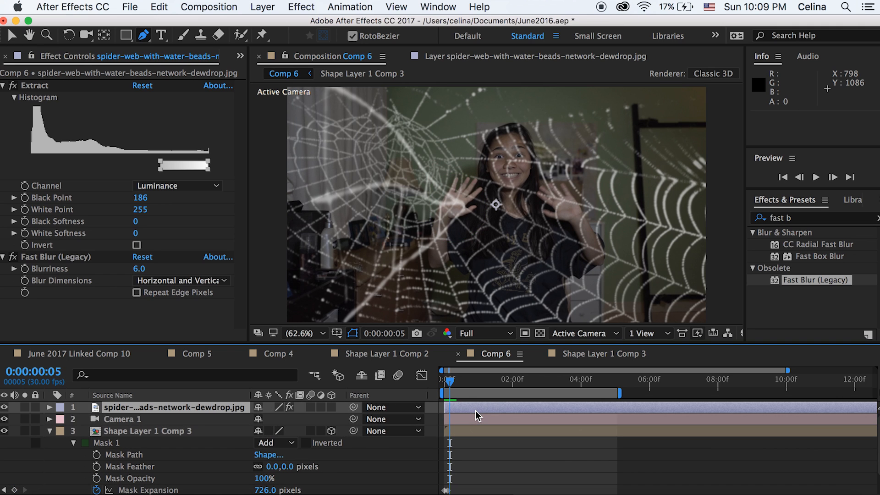
{"action": "left_click", "coordinate": [4, 406]}
{"action": "scroll", "coordinate": [513, 414], "scroll_direction": "down", "scroll_amount": 2}
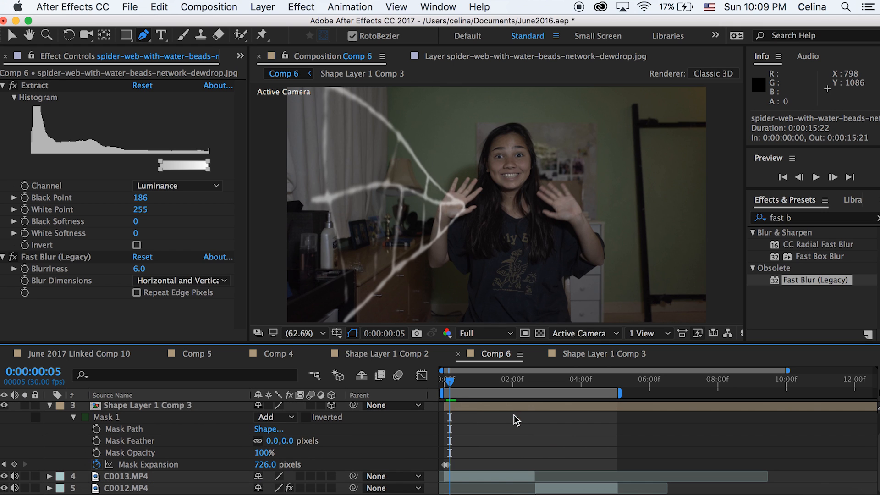
{"action": "left_click_drag", "start_coordinate": [469, 407], "coordinate": [530, 390]}
{"action": "mouse_move", "coordinate": [524, 382]}
{"action": "left_mouse_down"}
{"action": "mouse_move", "coordinate": [537, 403]}
{"action": "mouse_move", "coordinate": [519, 386]}
{"action": "mouse_move", "coordinate": [525, 389]}
{"action": "left_mouse_up"}
- Reveal the Scale of the Shape Layer 1 Comp 3 layer and rescale it over the pointing hand
{"action": "key", "text": "s"}
{"action": "key", "text": "s"}
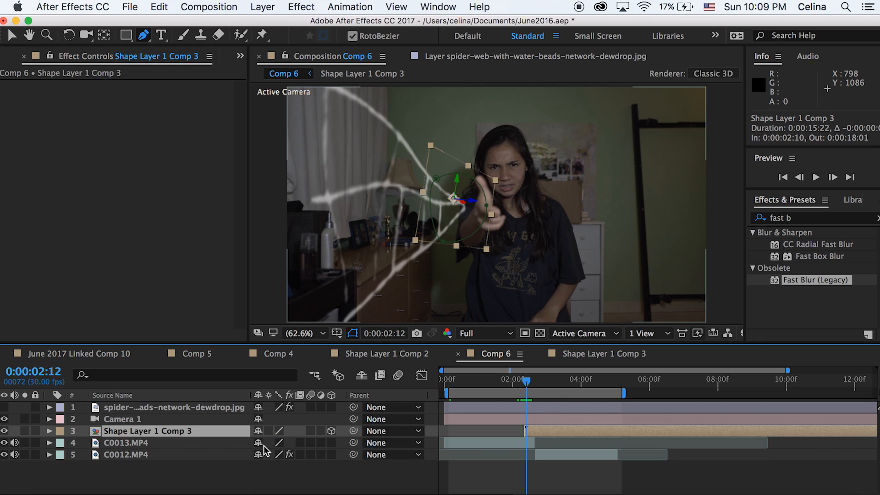
{"action": "key", "text": "s"}
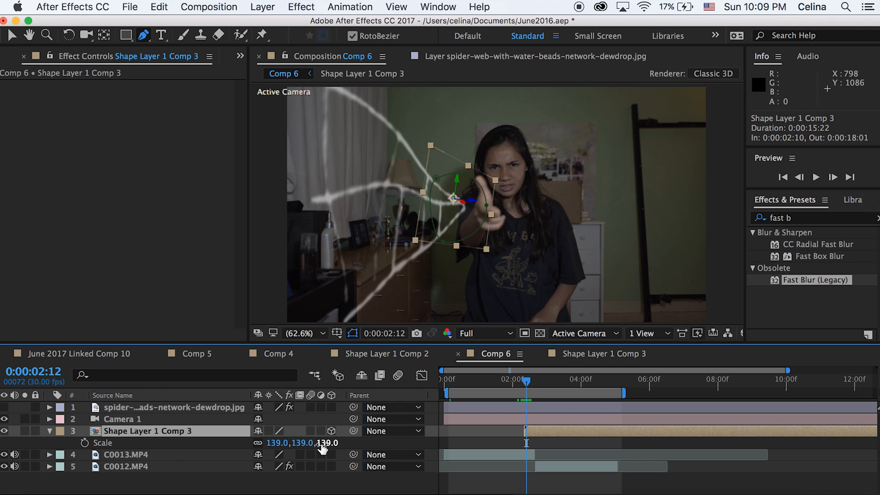
{"action": "left_click_drag", "start_coordinate": [319, 441], "coordinate": [305, 441]}
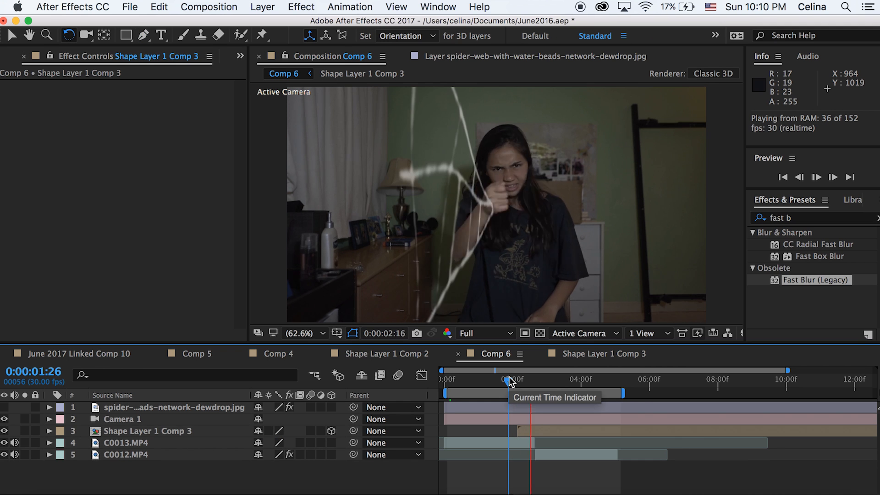
- Duplicate the Shape Layer 1 Comp 3 layer and scale the upper copy up to about 208%
{"action": "left_click_drag", "start_coordinate": [508, 380], "coordinate": [526, 380]}
{"action": "left_click", "coordinate": [528, 431]}
{"action": "key", "text": "super+d"}
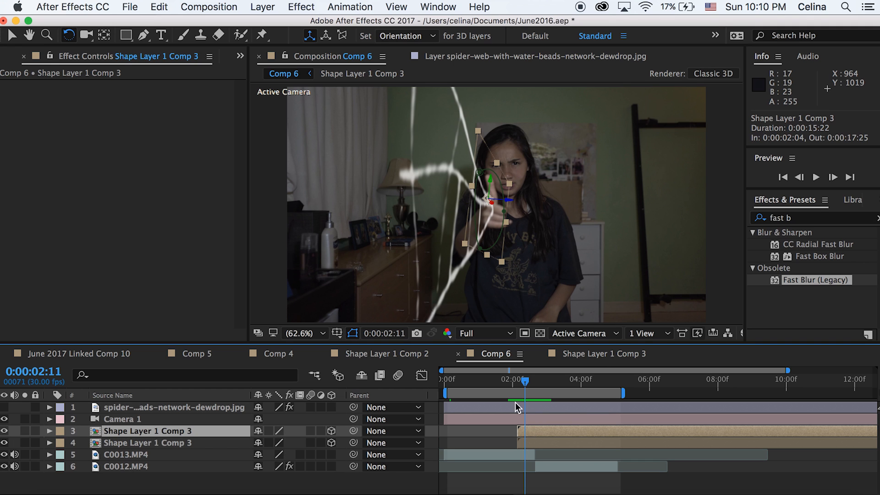
{"action": "key", "text": "s"}
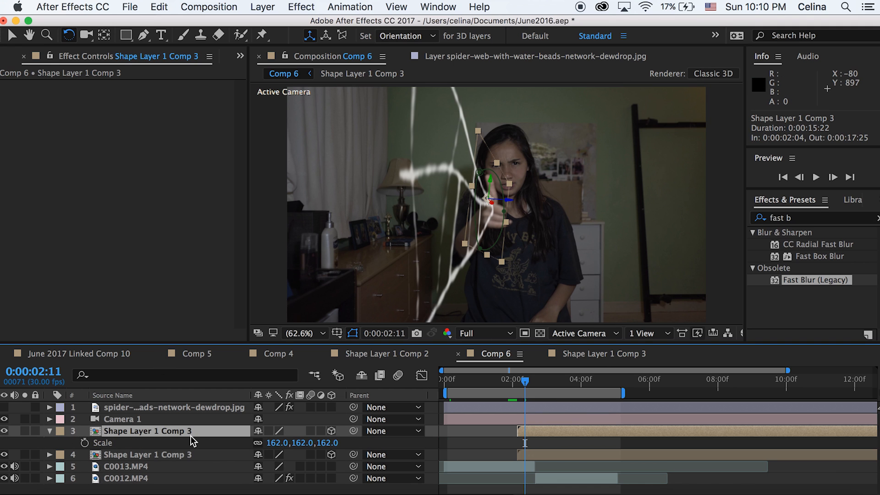
{"action": "left_click_drag", "start_coordinate": [326, 442], "coordinate": [349, 430]}
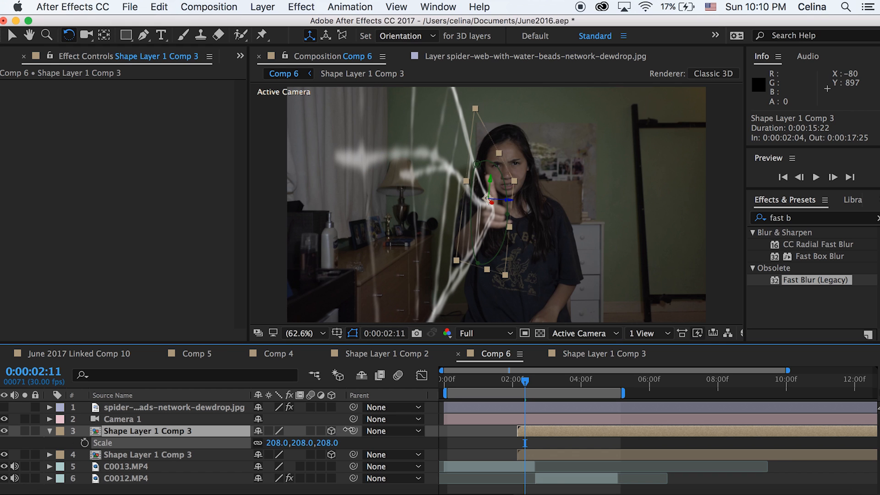
- Set the upper Shape Layer 1 Comp 3 copy's opacity to 25% and preview the web shot
{"action": "key", "text": "t"}
{"action": "left_click_drag", "start_coordinate": [270, 444], "coordinate": [242, 443]}
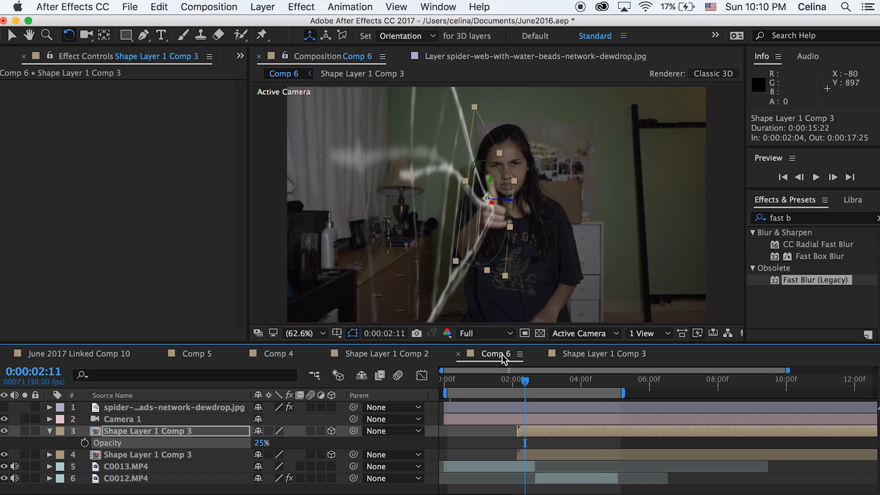
{"action": "left_click", "coordinate": [514, 382]}
{"action": "key", "text": "space"}
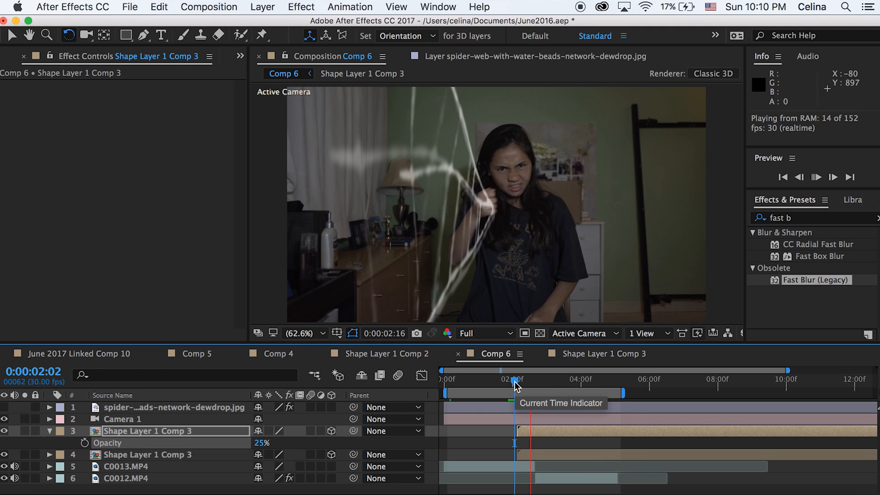
{"action": "left_click_drag", "start_coordinate": [515, 385], "coordinate": [525, 384]}
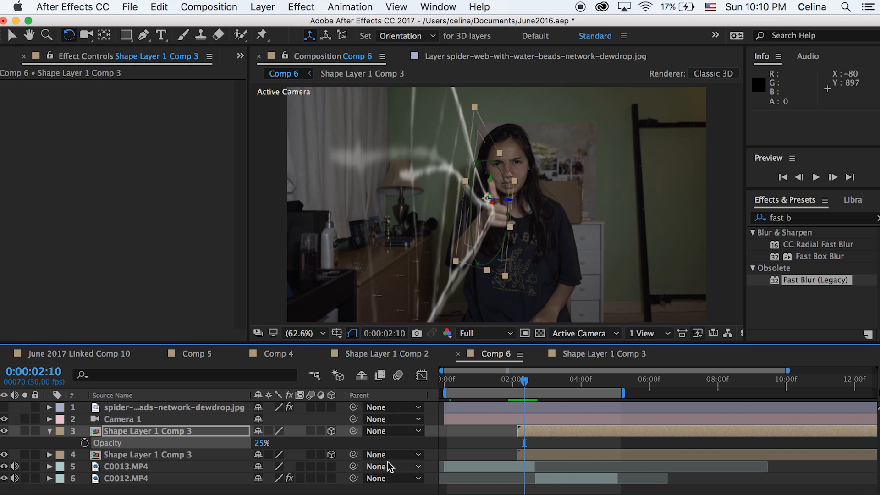
- Show the spider web image layer, place it beneath Camera 1, start it at 0:00:02:09 and preview it
{"action": "left_click", "coordinate": [4, 408]}
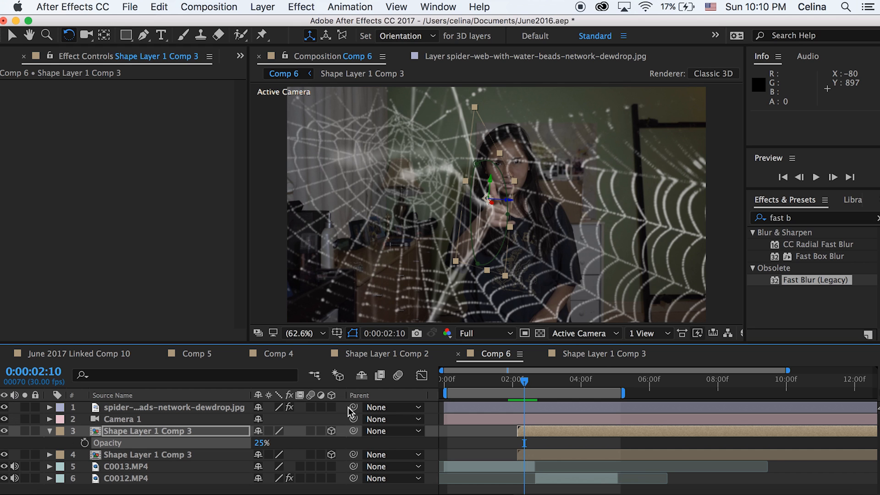
{"action": "left_click_drag", "start_coordinate": [477, 409], "coordinate": [542, 405]}
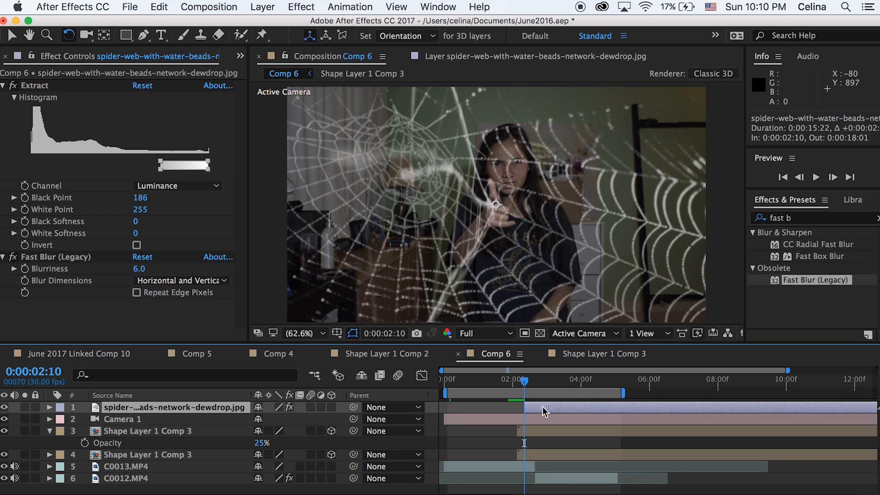
{"action": "left_click_drag", "start_coordinate": [126, 444], "coordinate": [138, 425]}
{"action": "mouse_move", "coordinate": [524, 383]}
{"action": "left_mouse_down"}
{"action": "mouse_move", "coordinate": [510, 382]}
{"action": "mouse_move", "coordinate": [524, 386]}
{"action": "left_mouse_up"}
{"action": "key", "text": "space"}
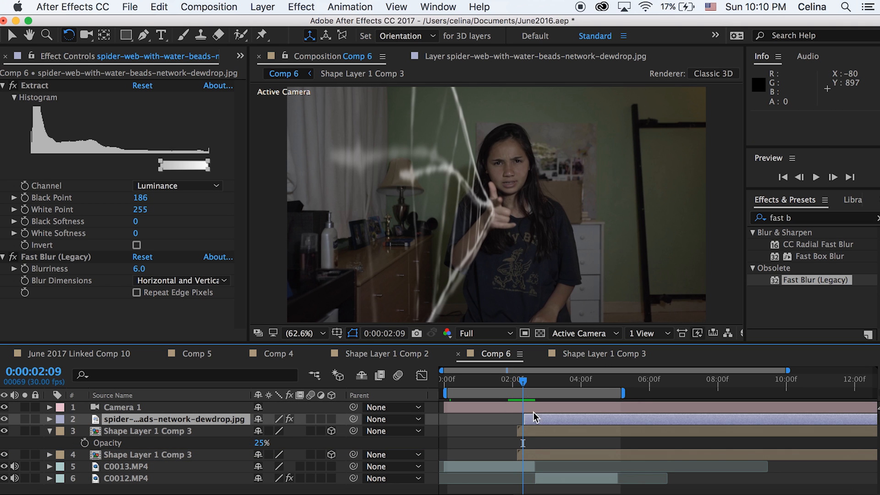
{"action": "left_click_drag", "start_coordinate": [539, 419], "coordinate": [515, 388]}
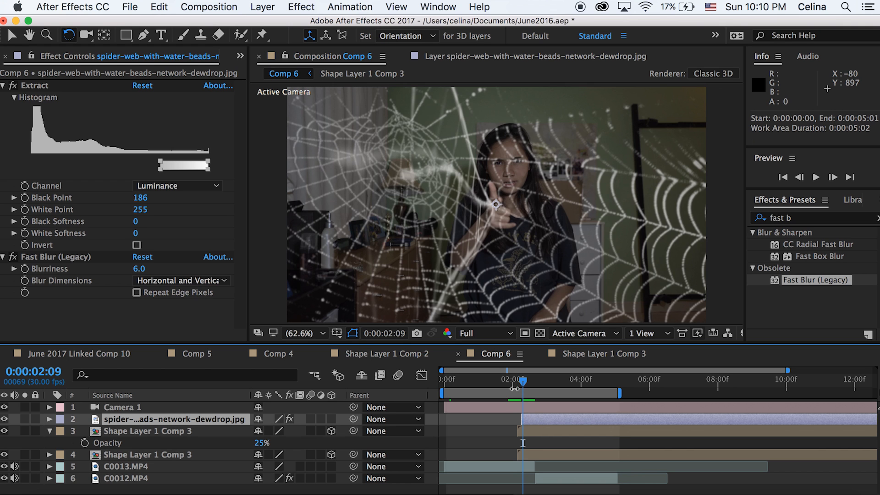
{"action": "key", "text": "space"}
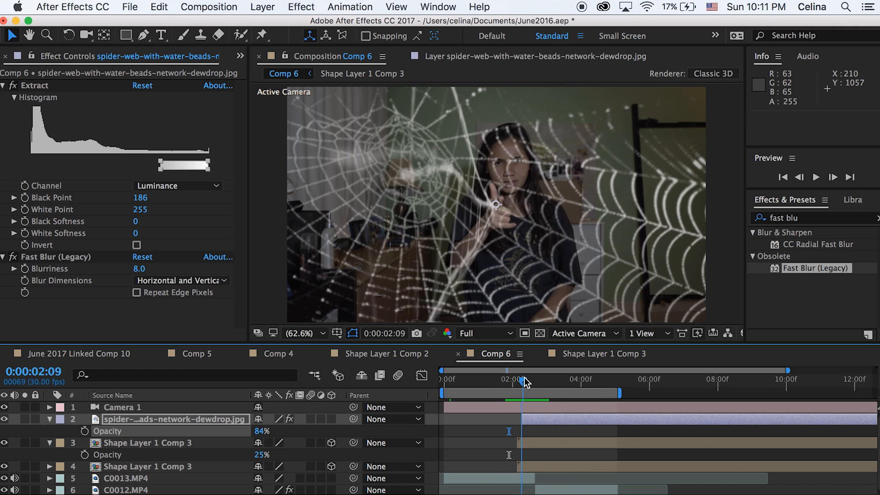
- Collapse the open web layers and add a Scale keyframe to the C0013.MP4 clip at 0:00:02:14
{"action": "left_click", "coordinate": [50, 419]}
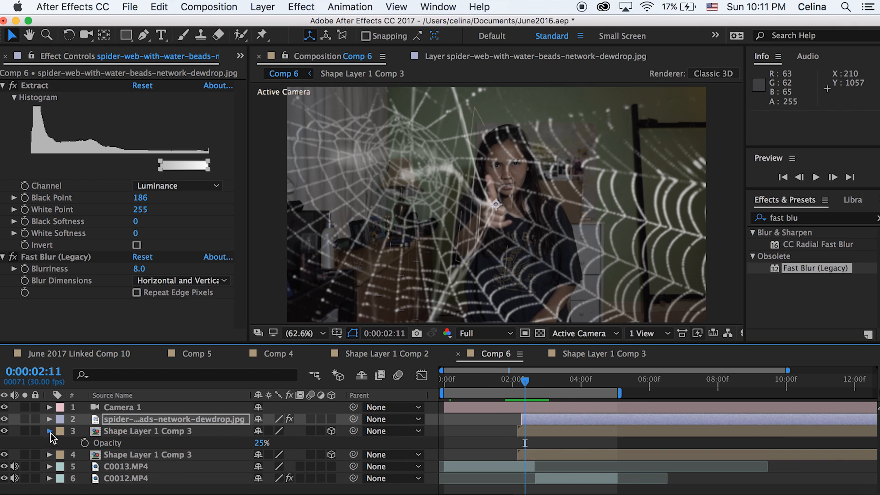
{"action": "left_click", "coordinate": [50, 432]}
{"action": "left_click_drag", "start_coordinate": [532, 385], "coordinate": [528, 383]}
{"action": "left_click", "coordinate": [527, 454]}
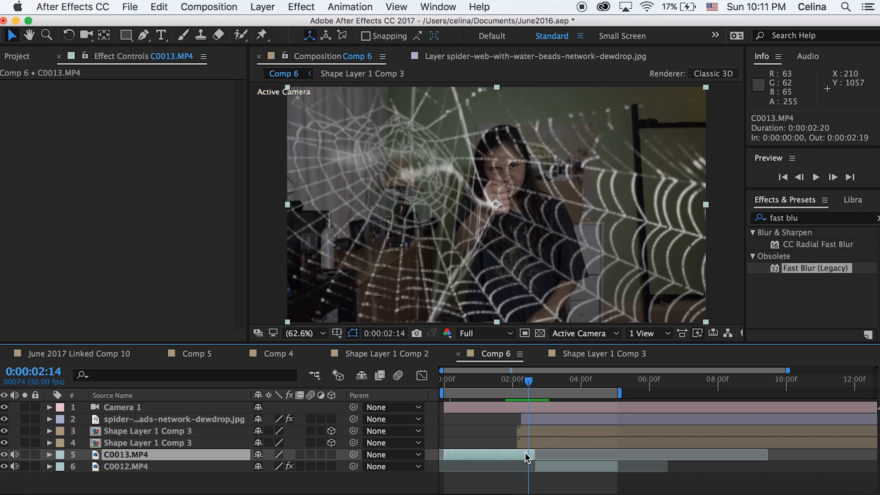
{"action": "key", "text": "s"}
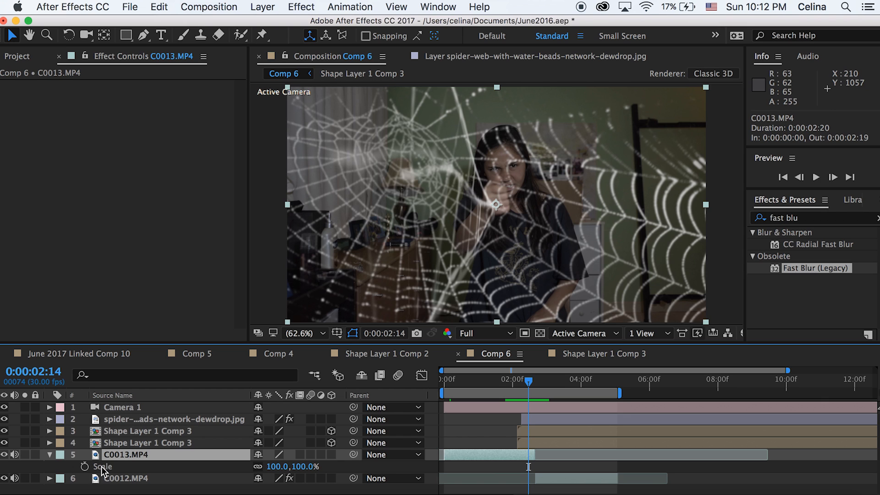
{"action": "left_click", "coordinate": [85, 467]}
- At 0:00:02:20, set the C0013.MP4 clip's scale to 161% and preview the zoom
{"action": "left_click_drag", "start_coordinate": [526, 382], "coordinate": [534, 382]}
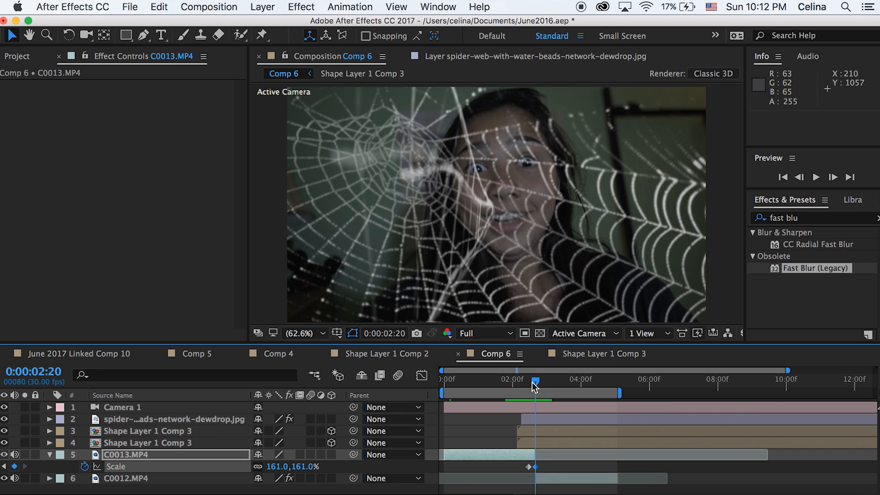
{"action": "left_click_drag", "start_coordinate": [296, 467], "coordinate": [333, 466]}
{"action": "left_click", "coordinate": [524, 374]}
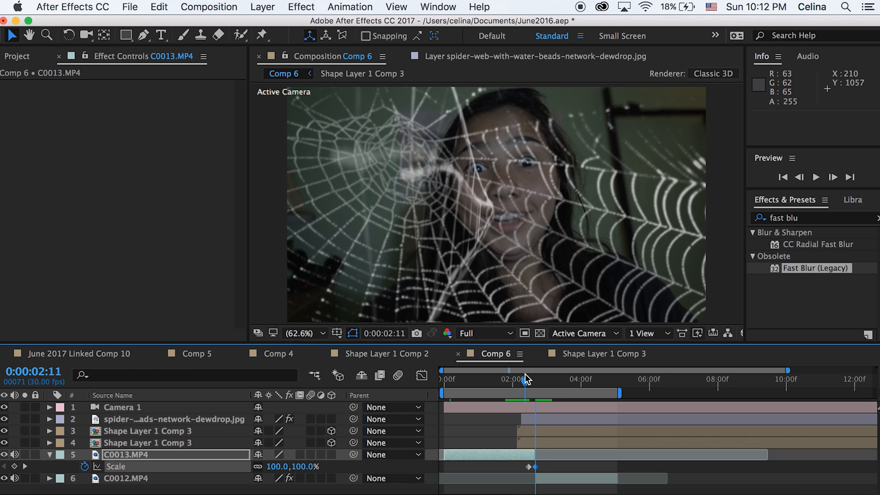
{"action": "key", "text": "space"}
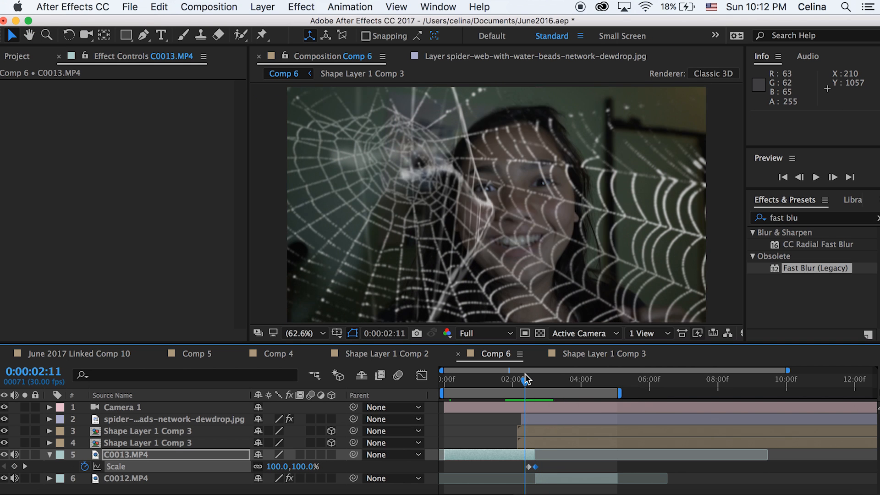
- At 0:00:02:20, find the Motion Tile effect and apply it to the C0012.MP4 clip
{"action": "key", "text": "u"}
{"action": "left_click_drag", "start_coordinate": [524, 373], "coordinate": [535, 381]}
{"action": "left_click", "coordinate": [546, 462]}
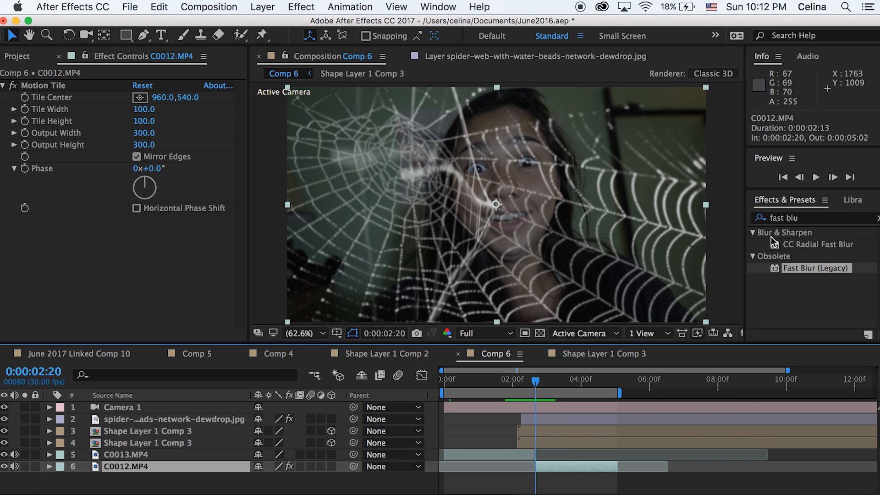
{"action": "left_click", "coordinate": [812, 219]}
{"action": "type", "text": "motion til"}
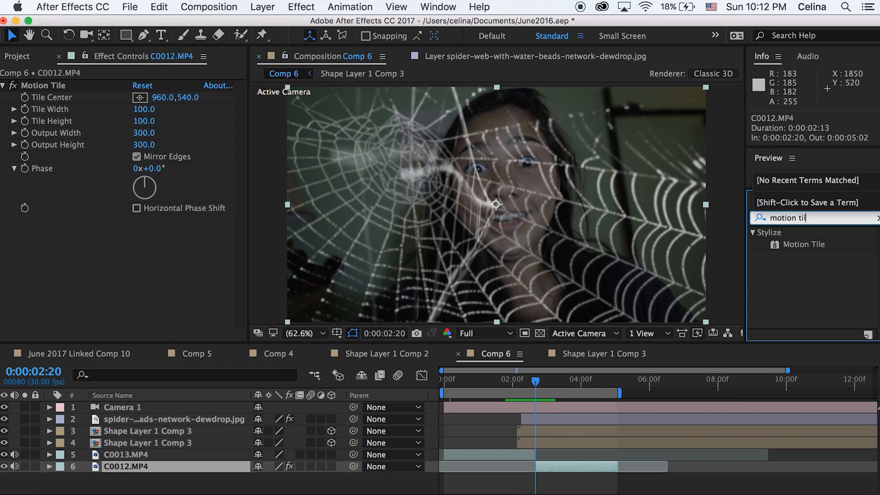
{"action": "double_click", "coordinate": [801, 244]}
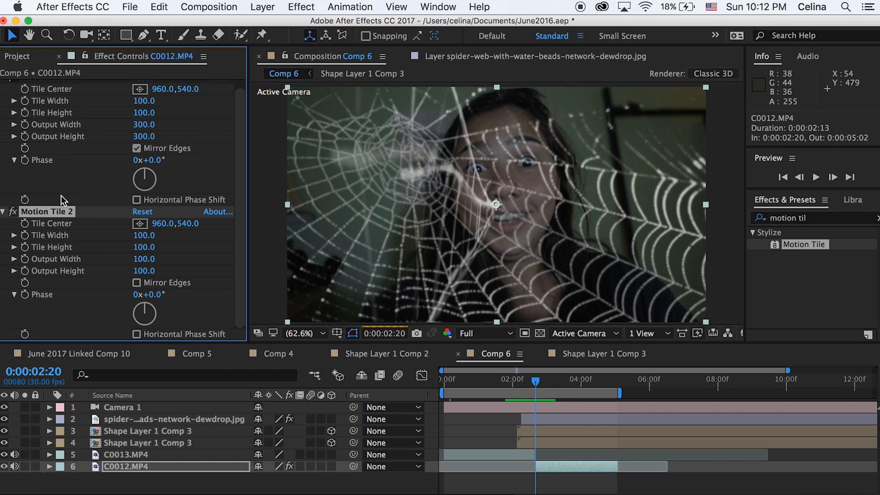
- Set Motion Tile 2's output width and height to 300, enable Mirror Edges and reveal the C0012.MP4 clip's Scale
{"action": "left_click", "coordinate": [145, 260]}
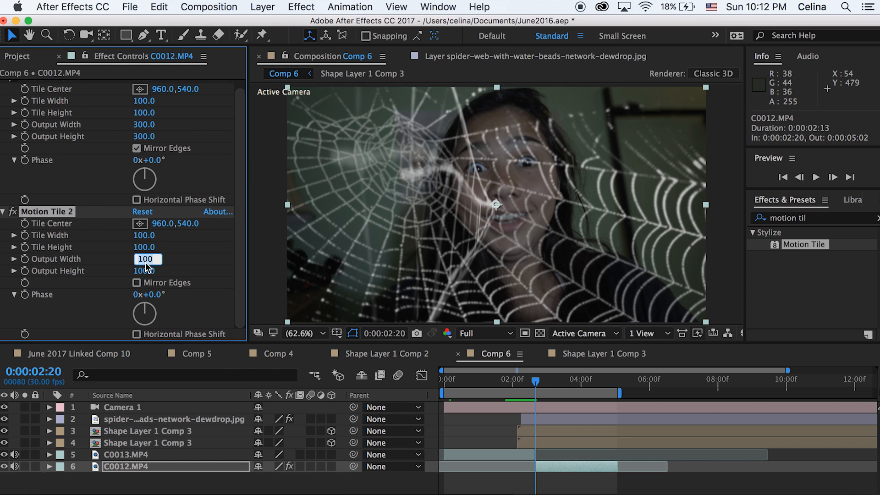
{"action": "type", "text": "300"}
{"action": "left_click", "coordinate": [153, 271]}
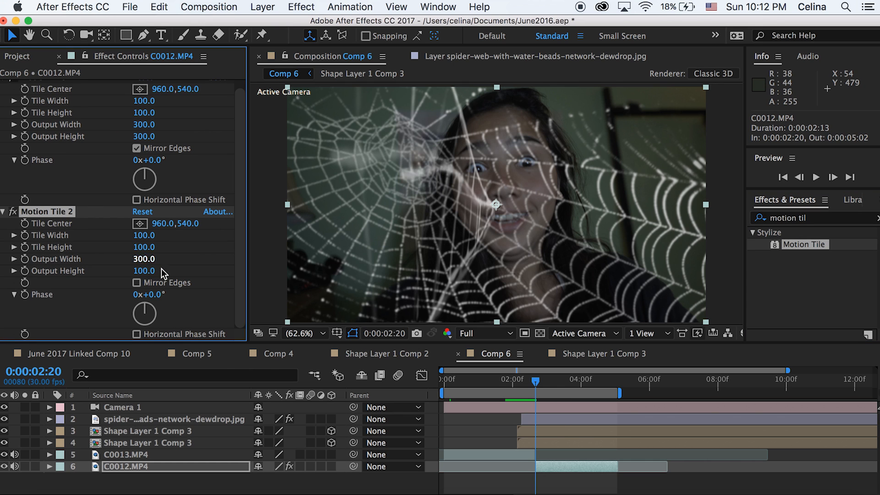
{"action": "type", "text": "300"}
{"action": "key", "text": "Return"}
{"action": "key", "text": "s"}
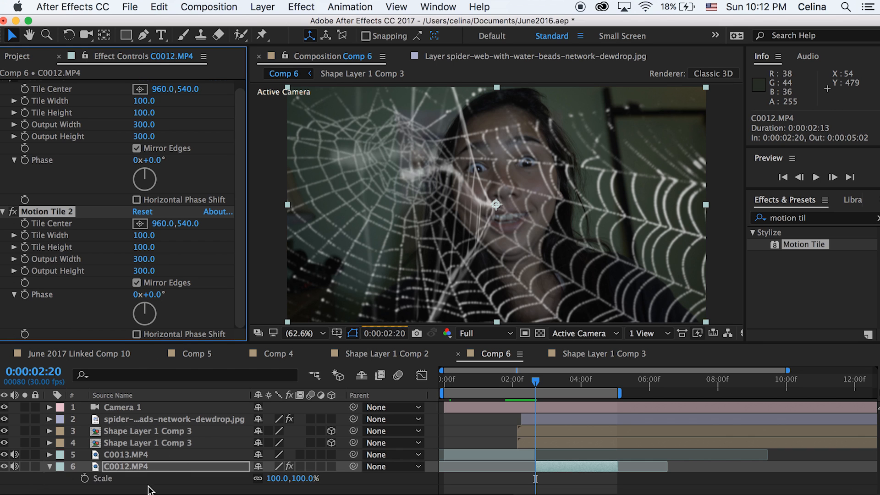
{"action": "left_click_drag", "start_coordinate": [297, 478], "coordinate": [279, 475]}
{"action": "left_click", "coordinate": [489, 460]}
{"action": "key", "text": "super+z"}
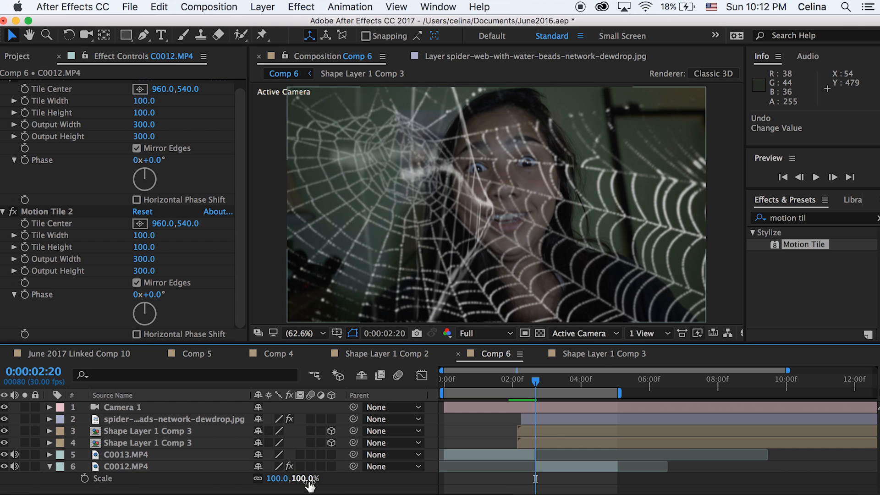
- Set the C0012.MP4 clip's scale to 75%
{"action": "left_click", "coordinate": [304, 479]}
{"action": "type", "text": "75"}
{"action": "key", "text": "Return"}
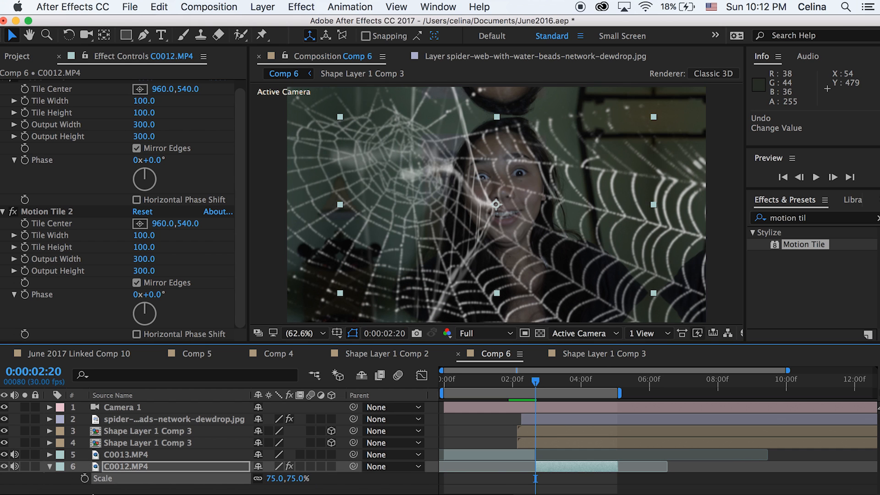
- Keyframe the C0012.MP4 clip's scale at 75% at 0:00:02:20 and 100% at 0:00:02:24, and preview the transition
{"action": "left_click", "coordinate": [84, 477]}
{"action": "left_click_drag", "start_coordinate": [540, 382], "coordinate": [539, 384]}
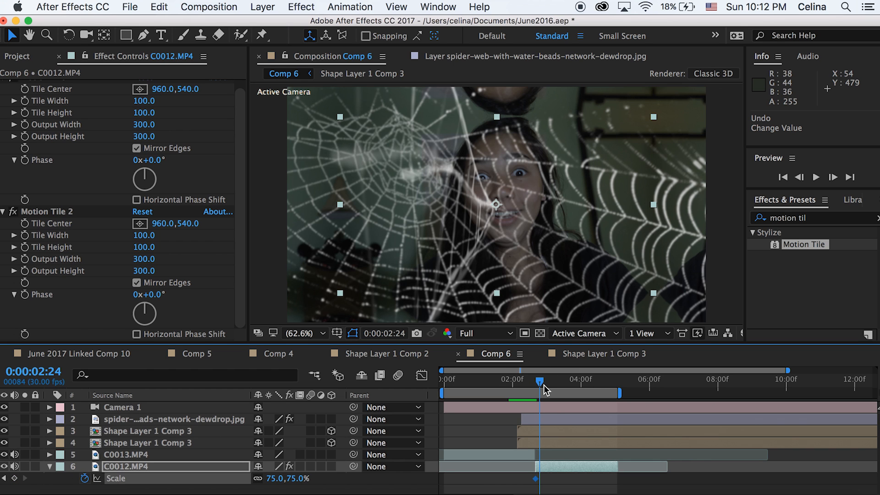
{"action": "left_click", "coordinate": [275, 478]}
{"action": "type", "text": "100"}
{"action": "key", "text": "Return"}
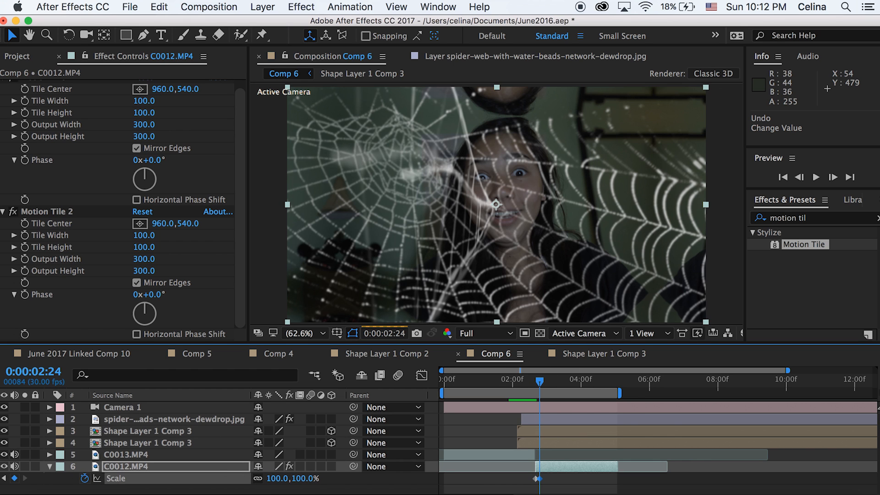
{"action": "left_click", "coordinate": [526, 381]}
{"action": "key", "text": "space"}
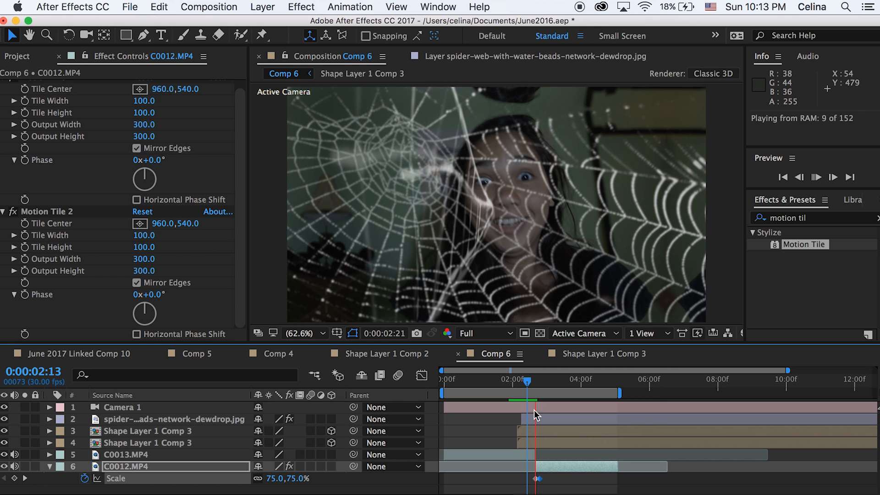
{"action": "key", "text": "space"}
- Enable motion blur for the composition and for the C0013.MP4 and C0012.MP4 clips, check the transition and save the project
{"action": "left_click", "coordinate": [50, 466]}
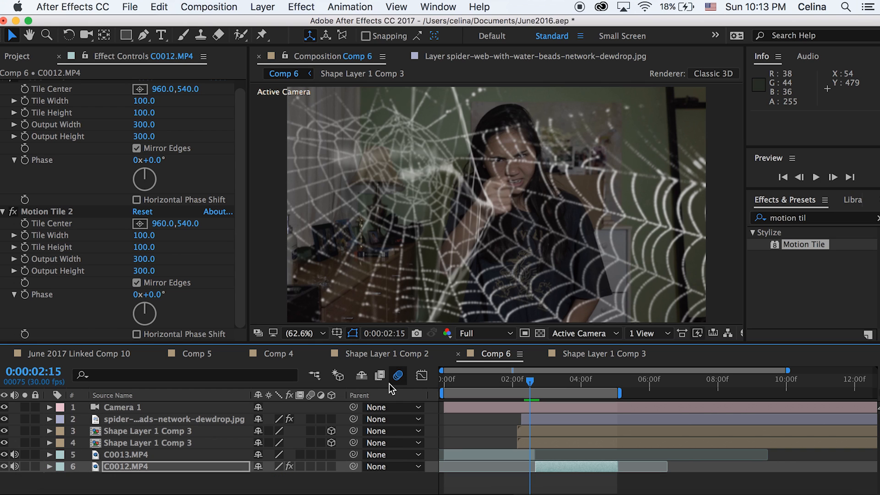
{"action": "left_click", "coordinate": [310, 454]}
{"action": "left_click", "coordinate": [311, 465]}
{"action": "key", "text": "space"}
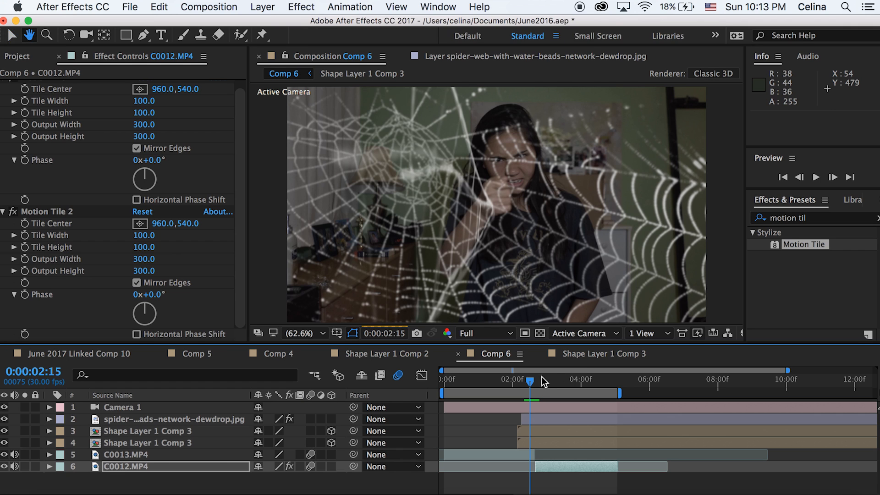
{"action": "left_click_drag", "start_coordinate": [530, 380], "coordinate": [526, 380]}
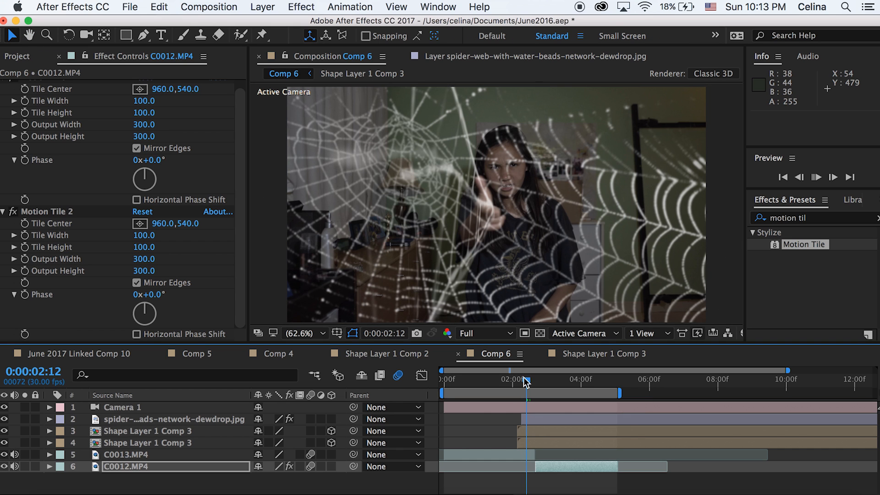
{"action": "left_click_drag", "start_coordinate": [528, 383], "coordinate": [532, 383]}
{"action": "key", "text": "super+s"}
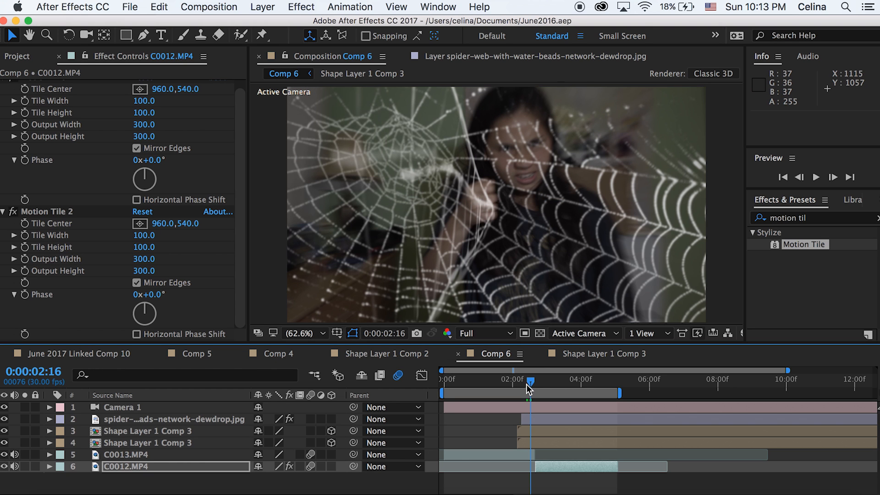
- At 0:00:02:15, split the spider web photo and both Shape Layer 1 Comp 3 layers, delete their later parts and preview the cut
{"action": "left_click_drag", "start_coordinate": [526, 384], "coordinate": [523, 383]}
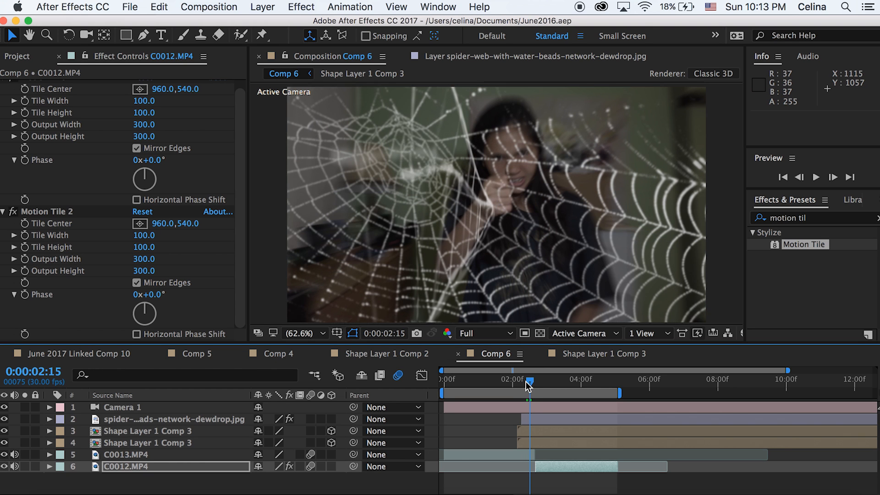
{"action": "left_click", "coordinate": [527, 406]}
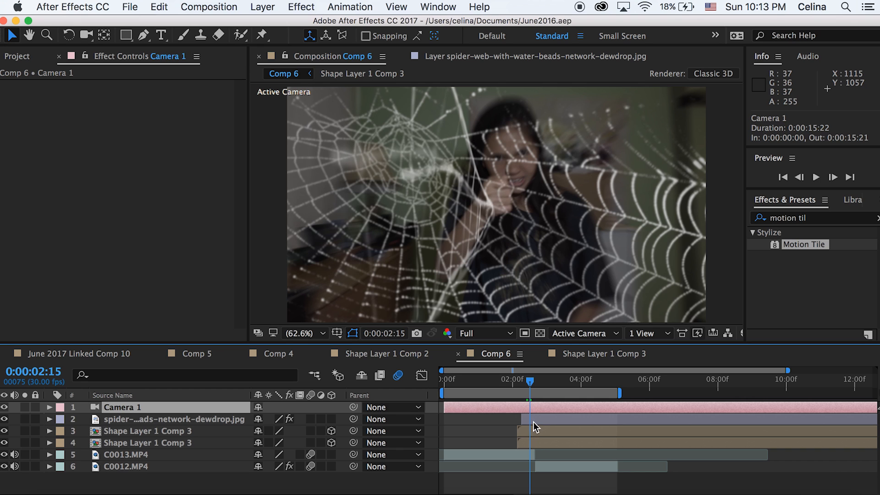
{"action": "left_click", "coordinate": [533, 421]}
{"action": "left_click", "coordinate": [532, 441], "text": "shift"}
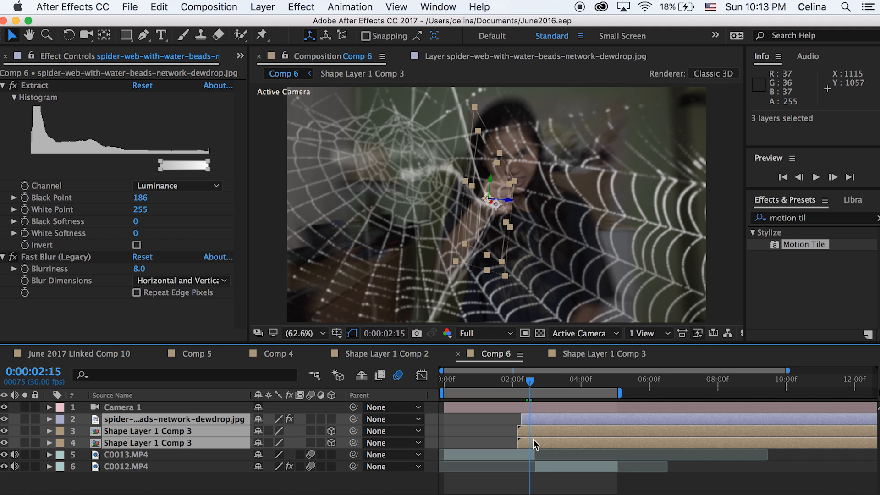
{"action": "key", "text": "super+shift+d"}
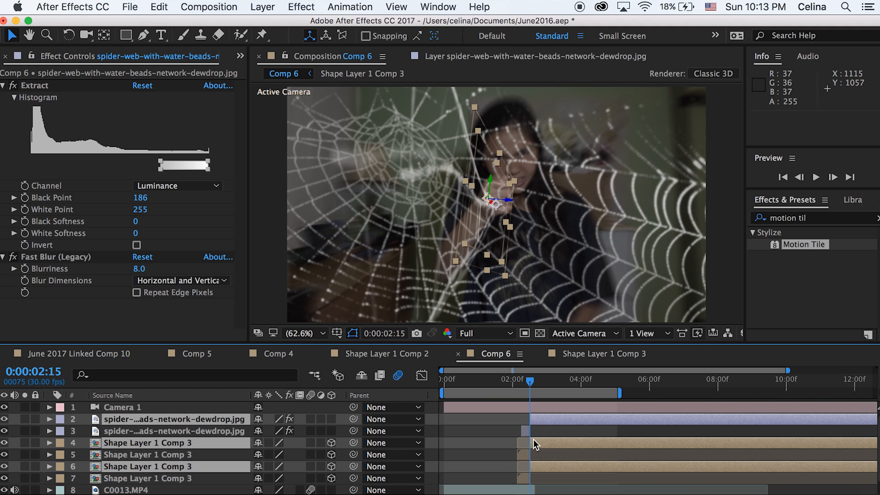
{"action": "key", "text": "Delete"}
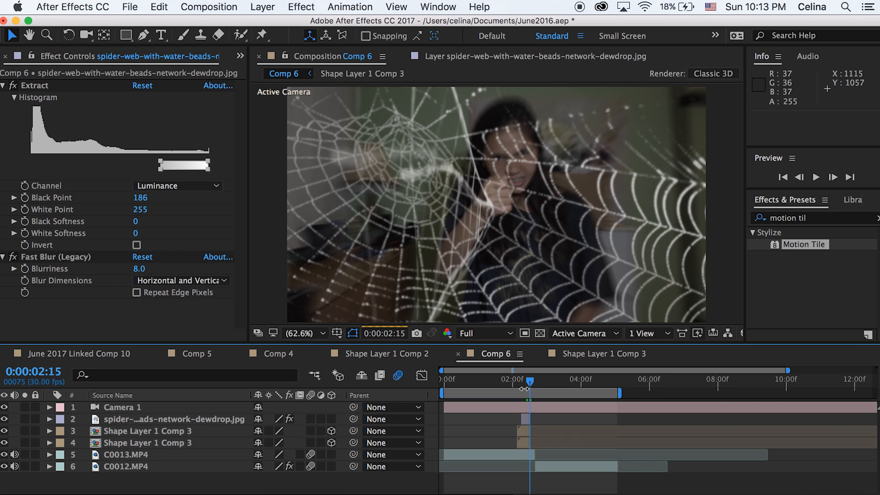
{"action": "left_click", "coordinate": [520, 383]}
{"action": "key", "text": "space"}
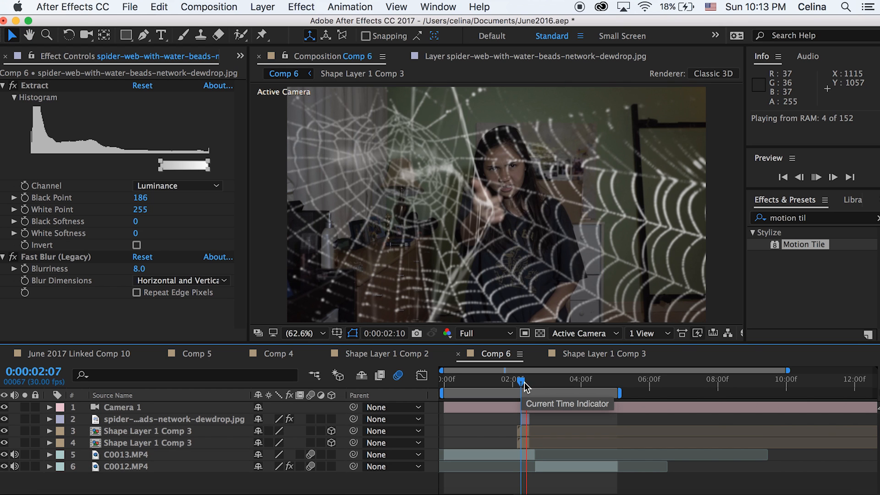